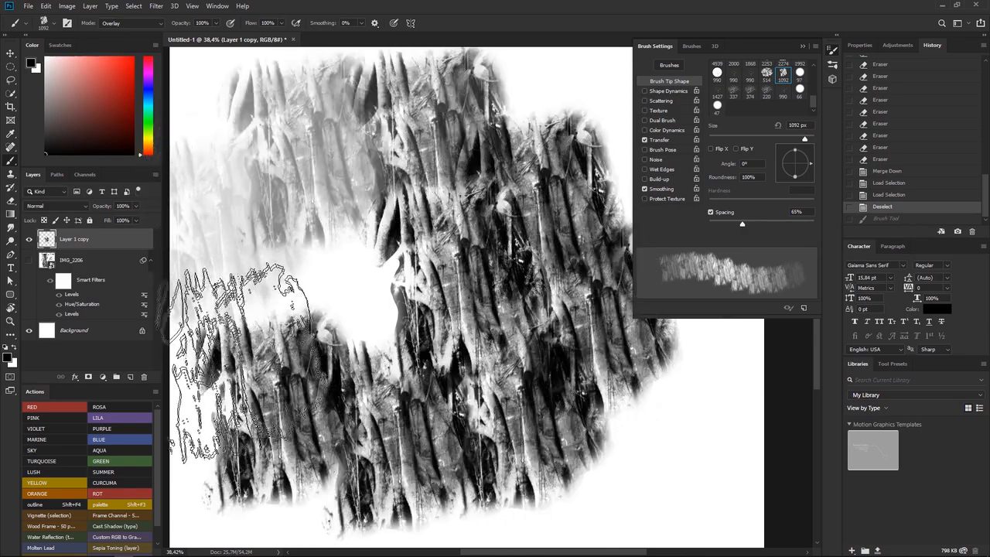
Try black strokes with the 1092 px root-texture brush around the existing texture patch, undoing each one
key(ctrl+z)
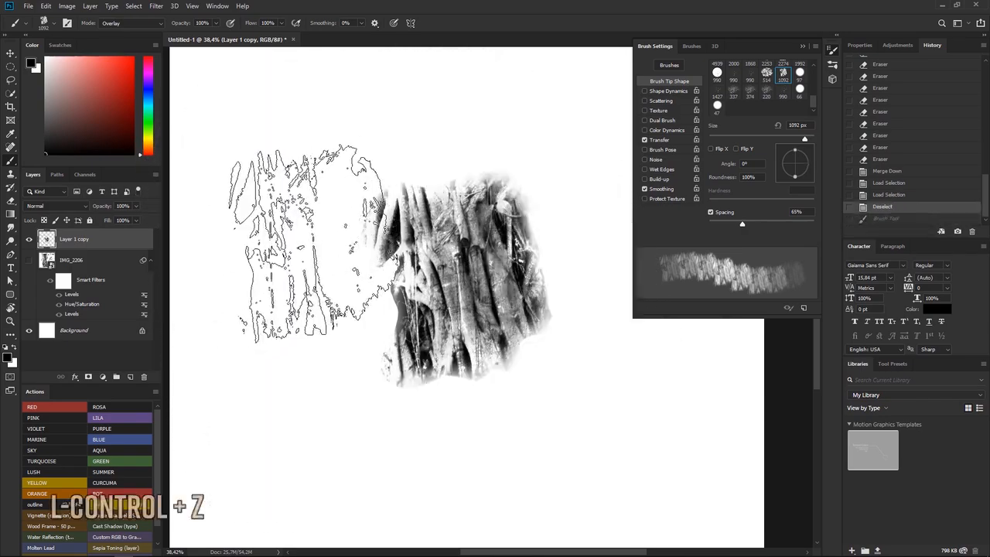
mouse_move(294, 293)
mouse_down()
mouse_move(315, 356)
mouse_move(366, 410)
mouse_move(391, 371)
mouse_up()
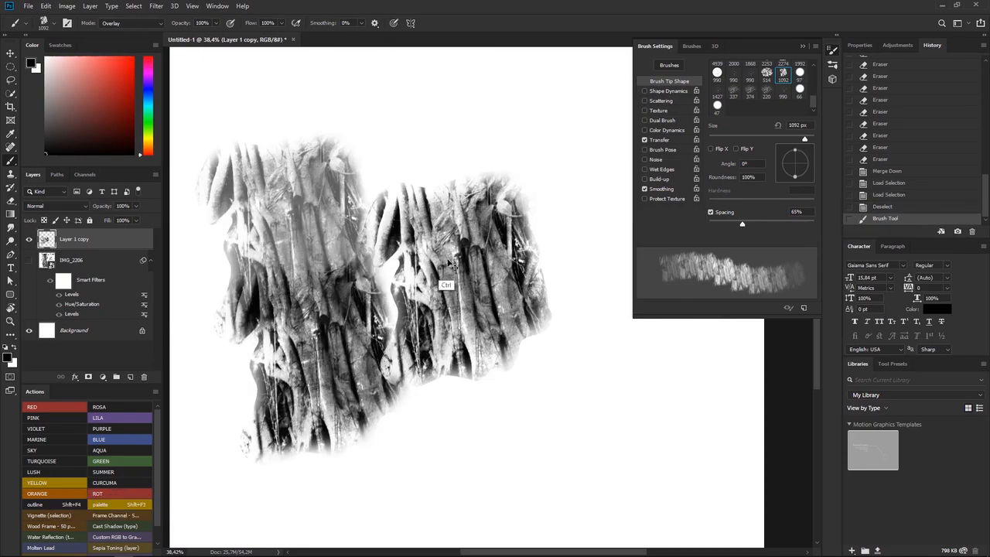
key(ctrl+z)
mouse_move(325, 328)
mouse_down()
mouse_move(332, 364)
mouse_move(391, 239)
mouse_up()
key(ctrl+z)
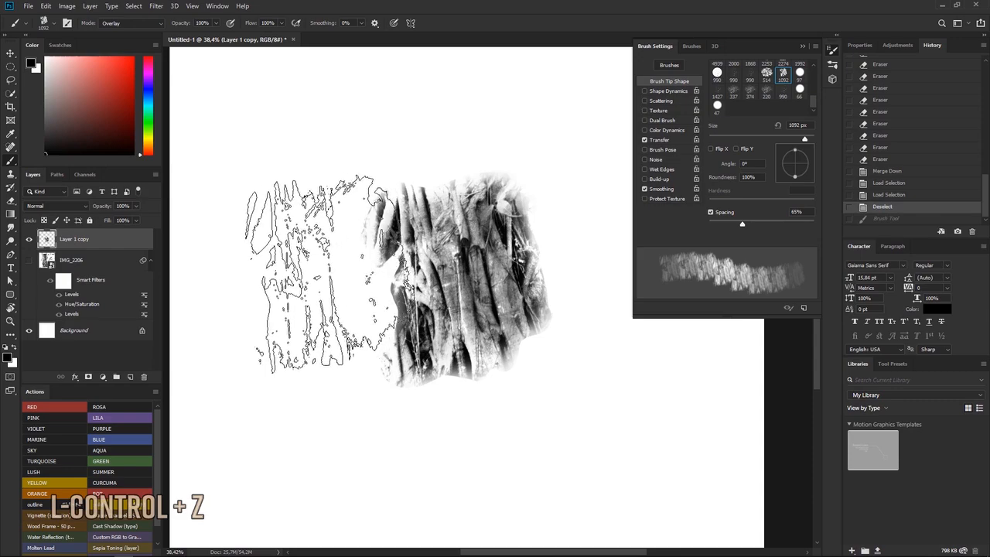
mouse_move(255, 279)
mouse_down()
mouse_move(253, 315)
mouse_move(310, 396)
mouse_up()
key(ctrl+z)
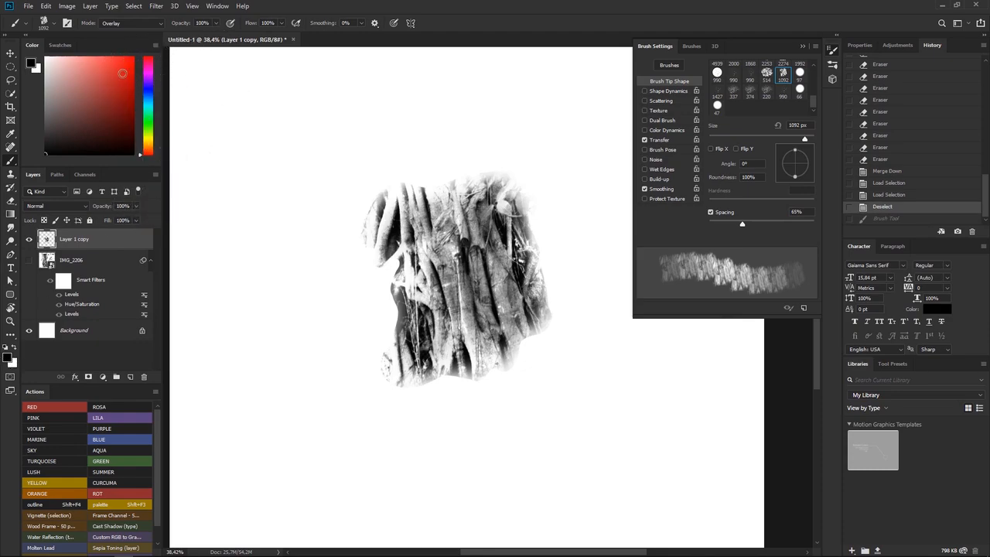
mouse_move(306, 187)
mouse_down()
mouse_move(297, 363)
mouse_move(300, 272)
mouse_move(333, 254)
mouse_up()
key(ctrl+z)
Switch the foreground colour to white and back to black, and try brush strokes in black, undoing them
click(46, 57)
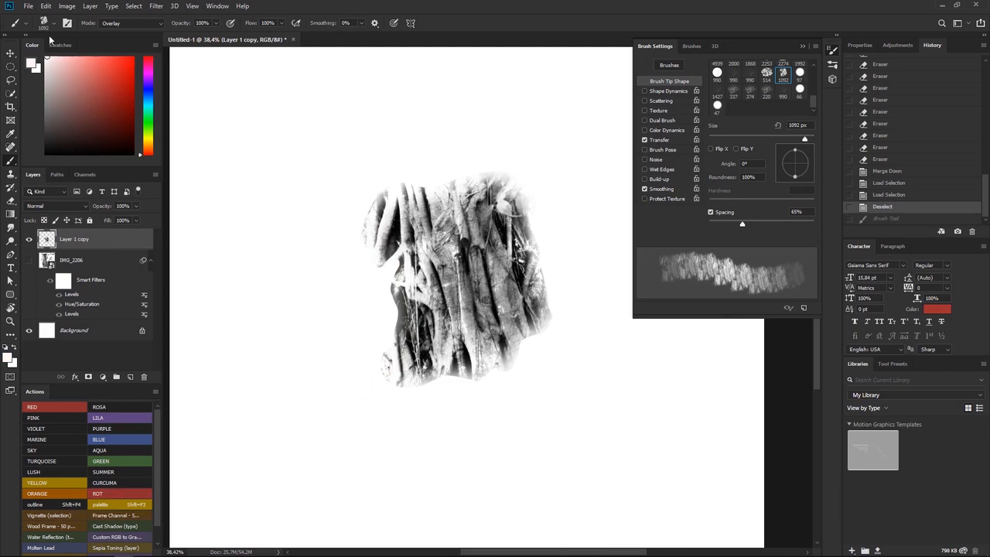
click(133, 154)
drag(281, 298, 340, 277)
key(ctrl+z)
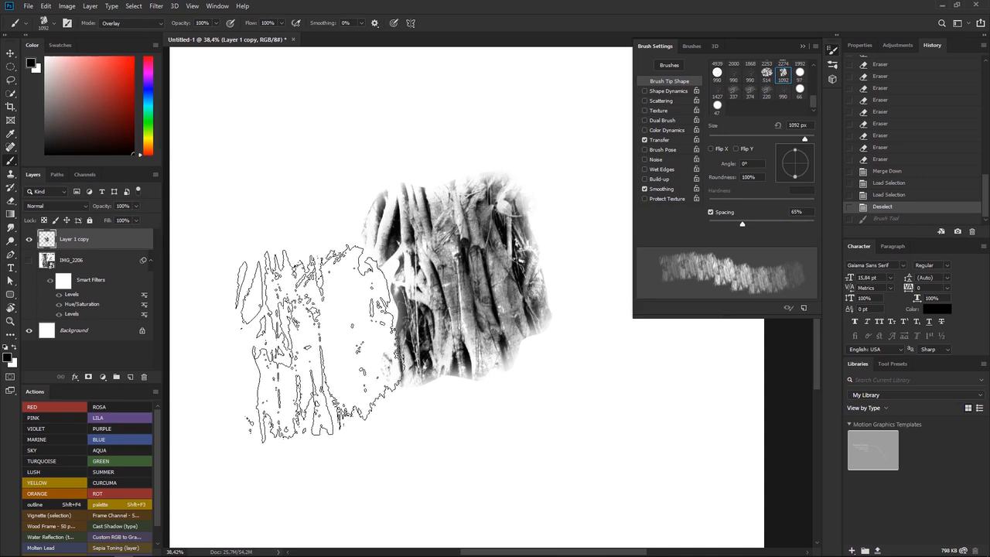
key(ctrl+z)
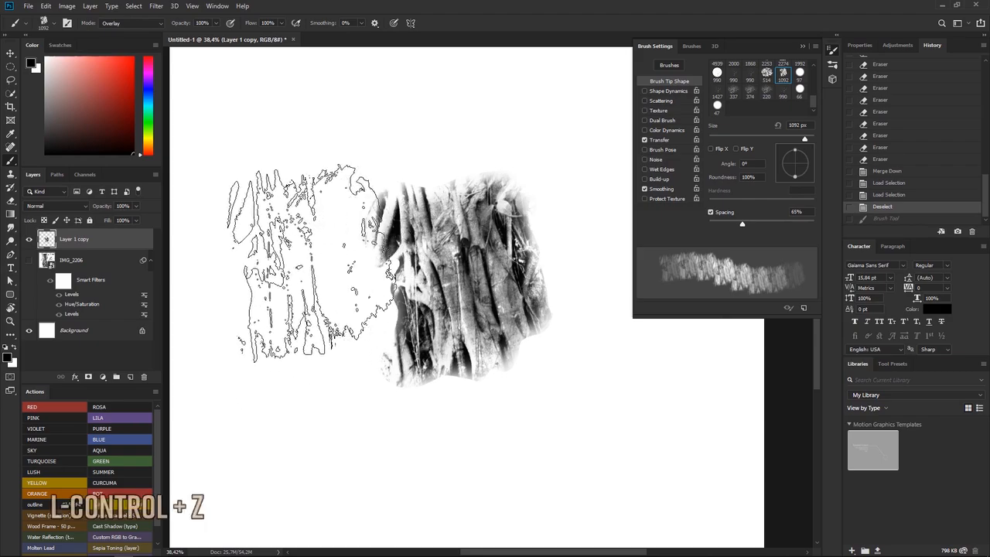
drag(372, 303, 352, 266)
key(ctrl+z)
Try longer texture strokes across the canvas with the unrotated brush tip, undoing each stroke
drag(278, 268, 282, 283)
drag(406, 370, 418, 352)
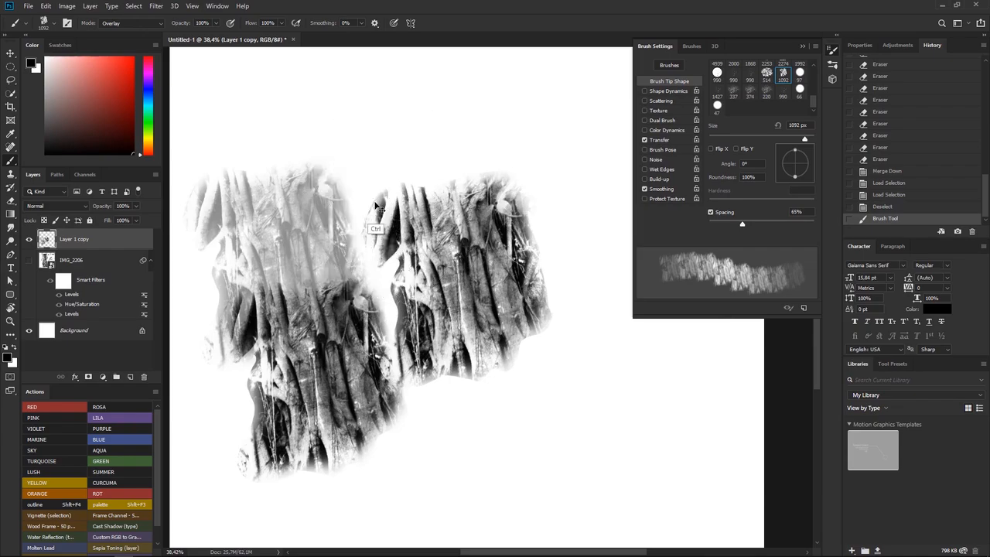
key(ctrl+z)
mouse_move(265, 232)
mouse_down()
mouse_move(304, 367)
mouse_move(456, 394)
mouse_move(564, 475)
mouse_up()
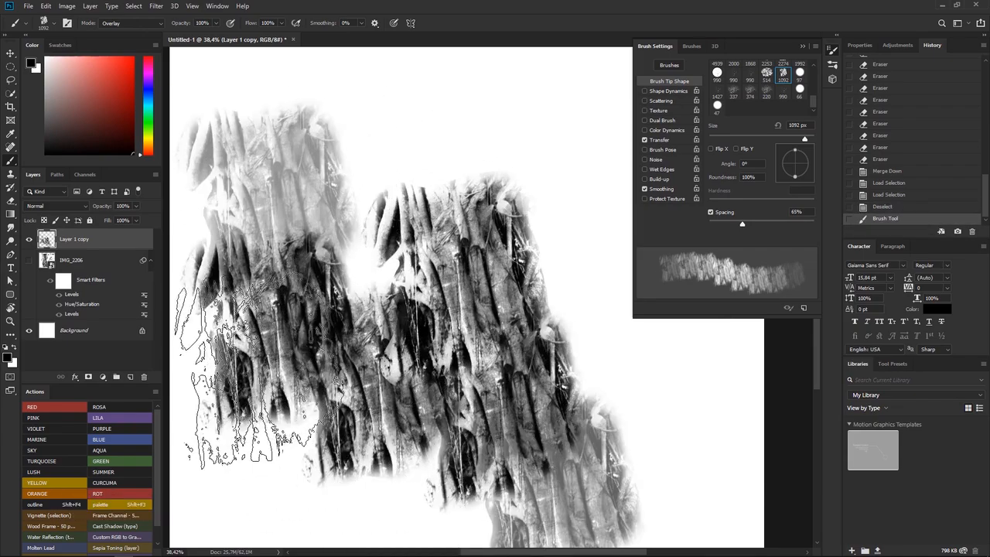
key(ctrl+z)
mouse_move(258, 238)
mouse_down()
mouse_move(396, 296)
mouse_move(454, 435)
mouse_move(368, 280)
mouse_up()
key(ctrl+z)
mouse_move(297, 211)
mouse_down()
mouse_move(318, 313)
mouse_move(600, 399)
mouse_move(365, 421)
mouse_move(392, 251)
mouse_move(395, 383)
mouse_move(306, 318)
mouse_move(246, 433)
mouse_up()
key(ctrl+z)
mouse_move(279, 209)
mouse_down()
mouse_move(258, 322)
mouse_move(287, 364)
mouse_move(364, 407)
mouse_move(313, 371)
mouse_up()
key(ctrl+z)
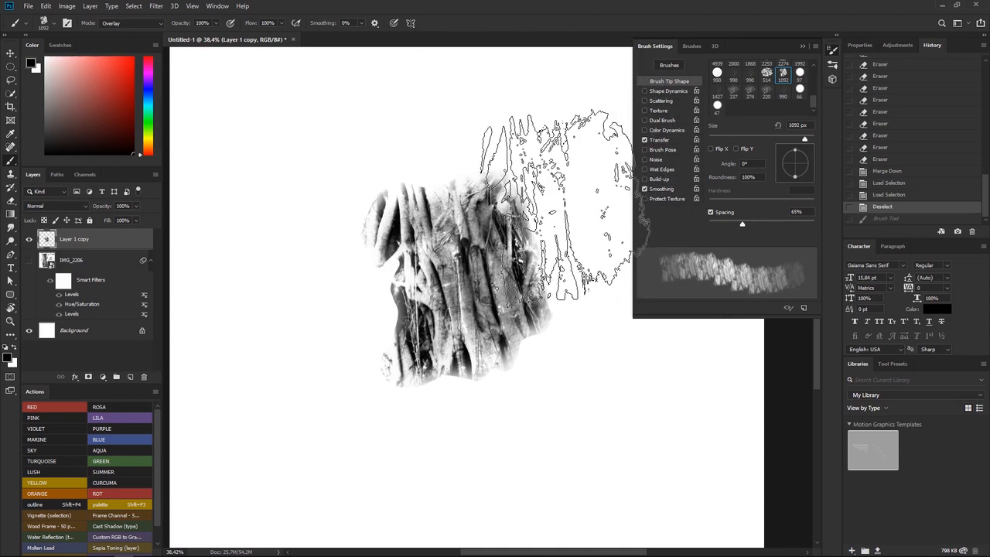
Enable Shape Dynamics for the brush with Angle Jitter at 100%, and test it with strokes that are undone
click(655, 90)
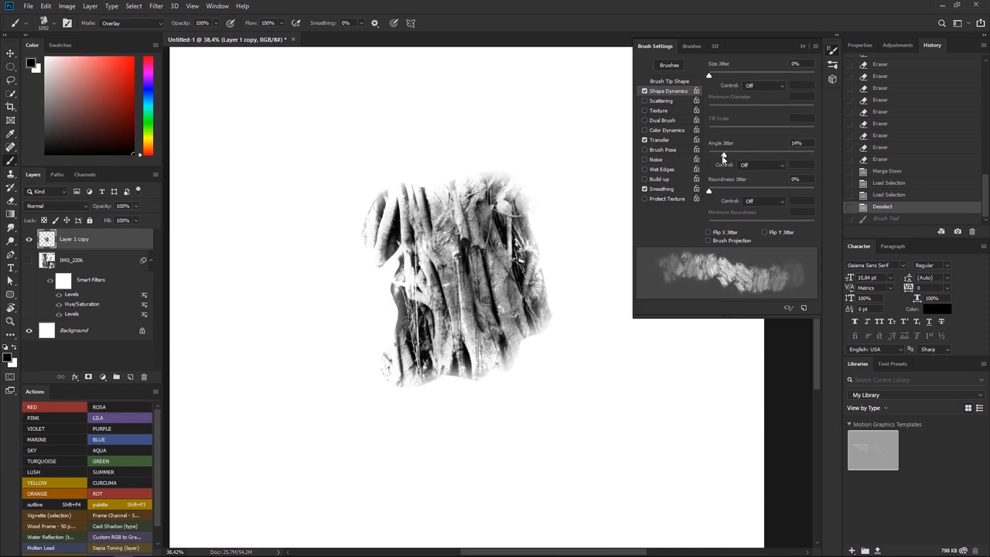
drag(708, 154, 813, 154)
mouse_move(508, 66)
mouse_down()
mouse_move(409, 120)
mouse_move(248, 212)
mouse_move(290, 321)
mouse_move(537, 379)
mouse_move(495, 480)
mouse_move(262, 448)
mouse_move(252, 255)
mouse_move(522, 263)
mouse_move(522, 146)
mouse_move(352, 201)
mouse_move(402, 263)
mouse_up()
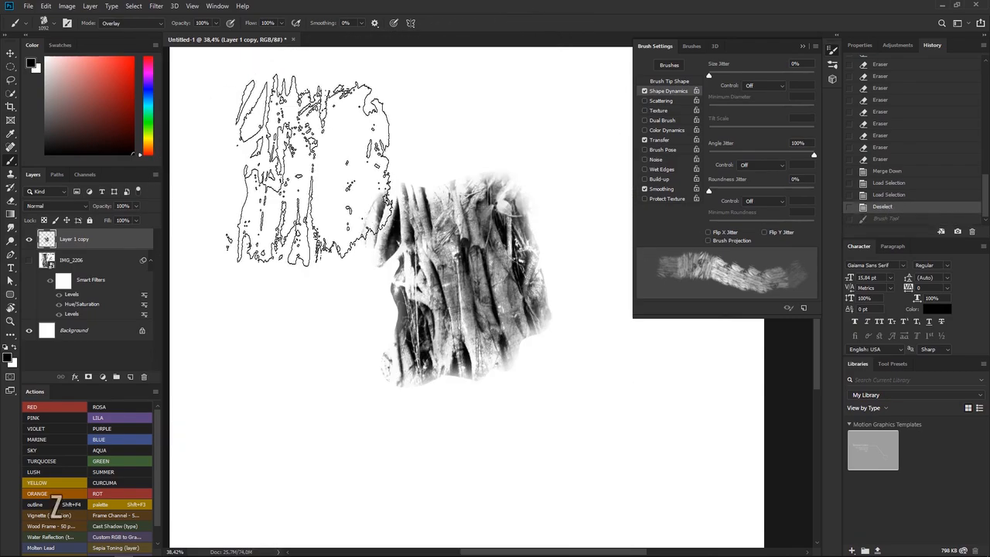
key(ctrl+z)
mouse_move(314, 146)
mouse_down()
mouse_move(409, 446)
mouse_move(262, 453)
mouse_move(402, 243)
mouse_up()
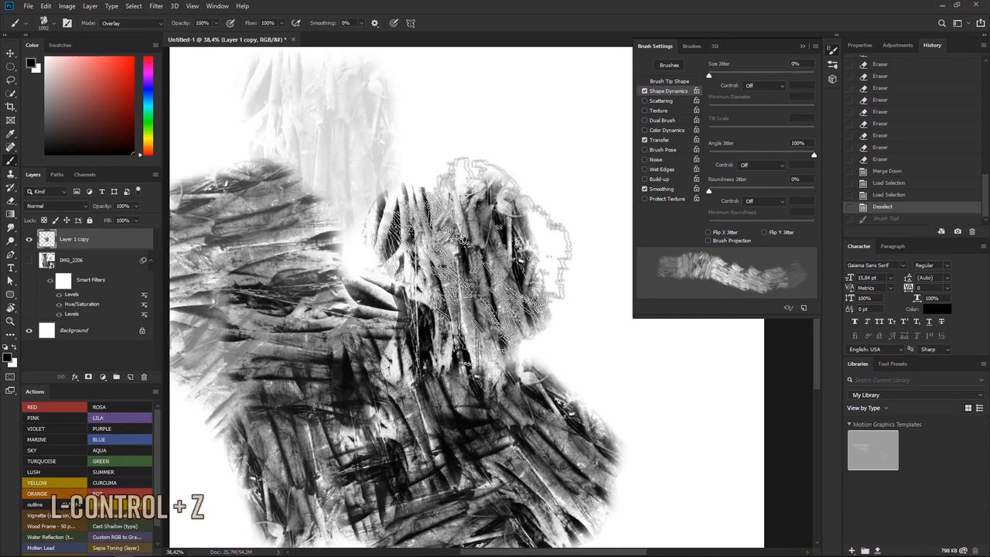
key(ctrl+z)
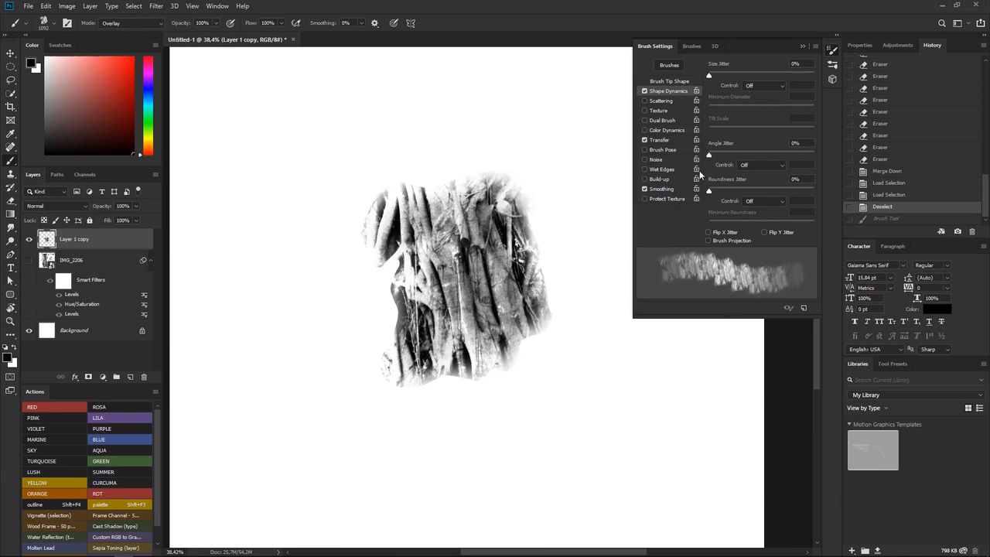
Set the Angle Jitter to 13% and test it with a stroke on the canvas, undoing the stroke
drag(722, 167, 722, 167)
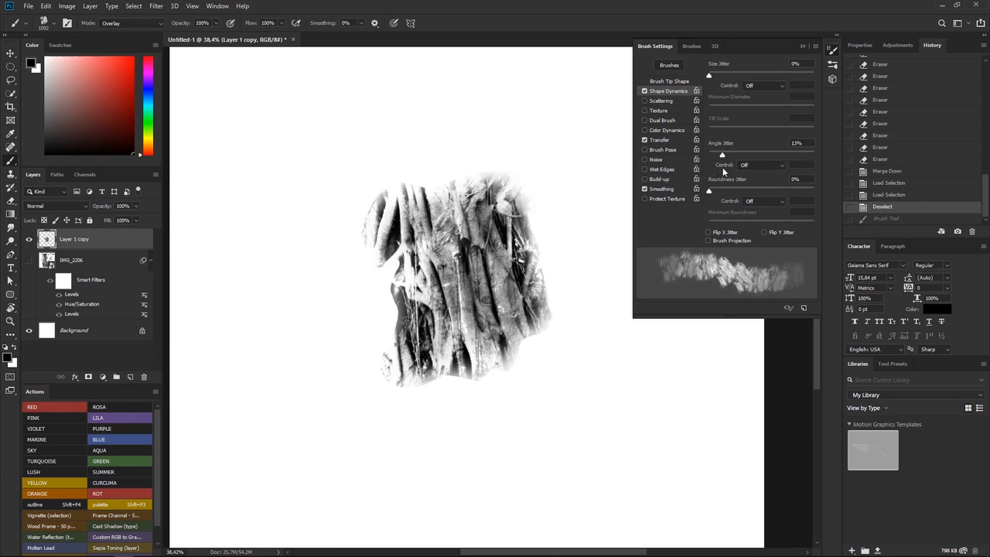
mouse_move(549, 117)
mouse_down()
mouse_move(322, 178)
mouse_move(336, 329)
mouse_move(259, 460)
mouse_move(209, 325)
mouse_move(285, 326)
mouse_up()
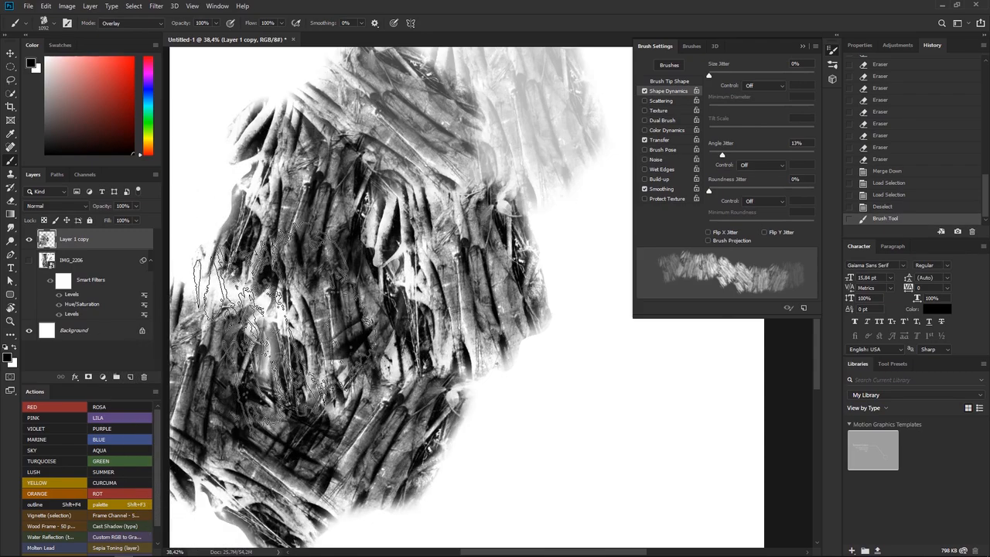
key(ctrl+z)
Set the Angle Jitter to 7% and test it with a stroke across the canvas, undoing the stroke
click(716, 154)
mouse_move(557, 108)
mouse_down()
mouse_move(243, 209)
mouse_move(575, 431)
mouse_move(666, 441)
mouse_up()
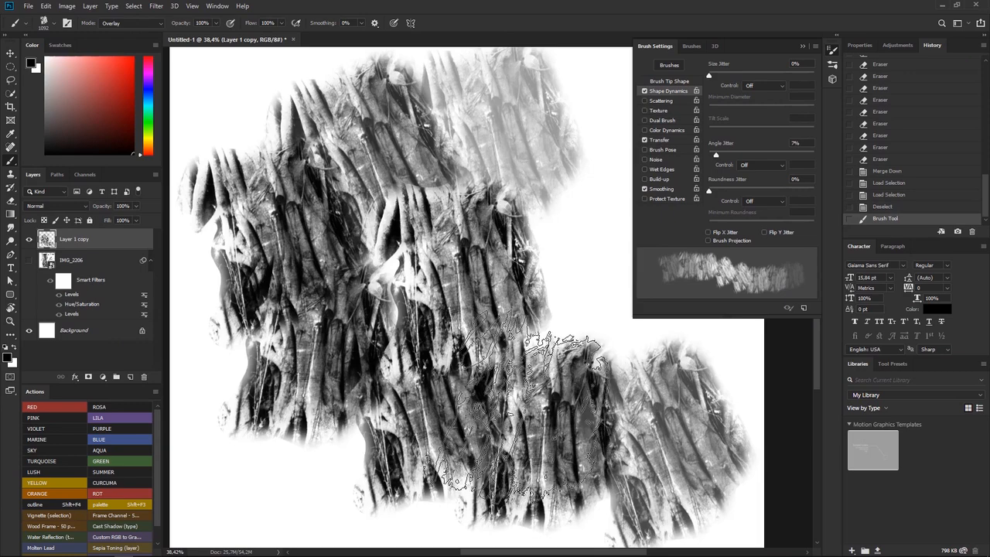
key(ctrl+z)
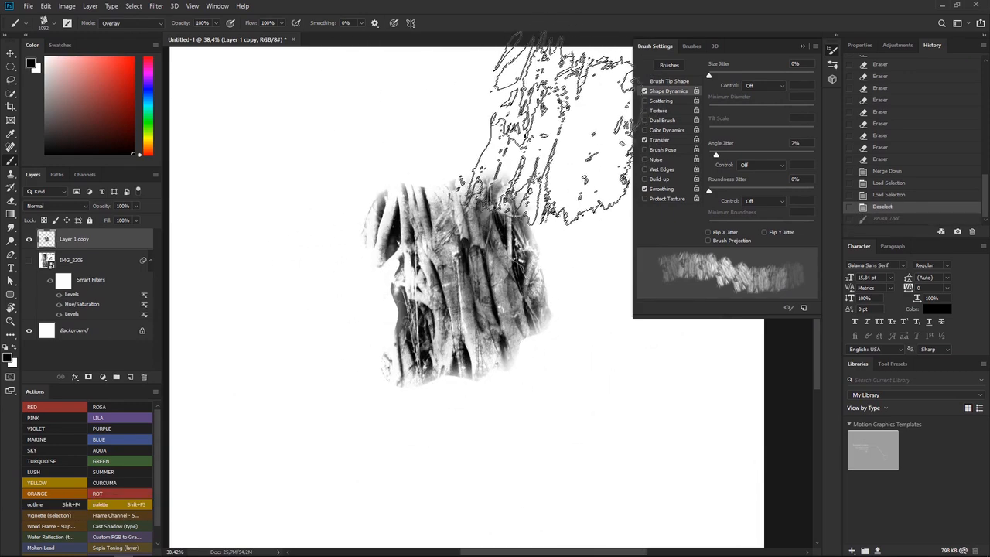
Set the Angle Jitter control to Direction and try strokes across the canvas, undoing them
click(745, 167)
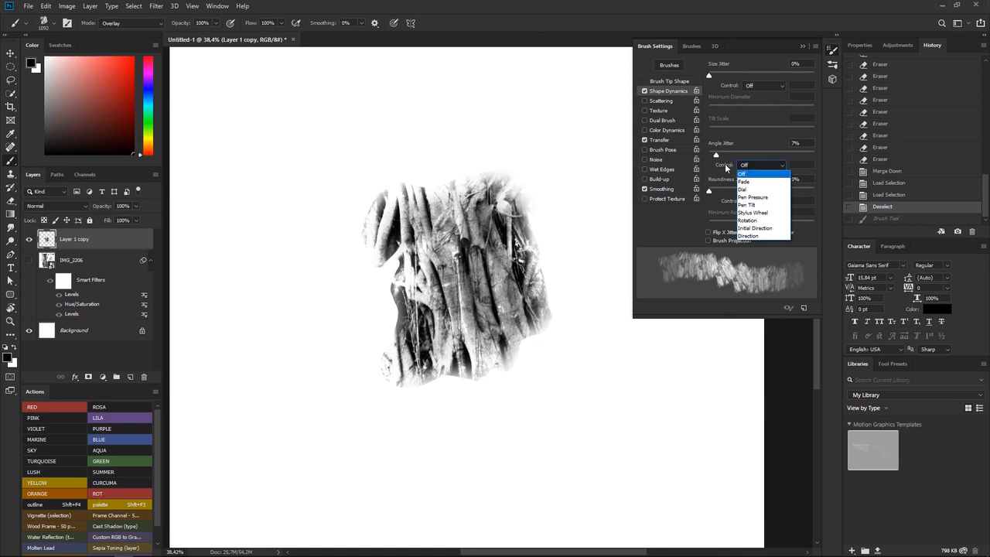
click(742, 236)
mouse_move(541, 108)
mouse_down()
mouse_move(487, 121)
mouse_move(244, 259)
mouse_move(552, 398)
mouse_move(603, 464)
mouse_up()
key(ctrl+z)
mouse_move(541, 101)
mouse_down()
mouse_move(497, 124)
mouse_move(259, 165)
mouse_move(343, 420)
mouse_move(221, 364)
mouse_up()
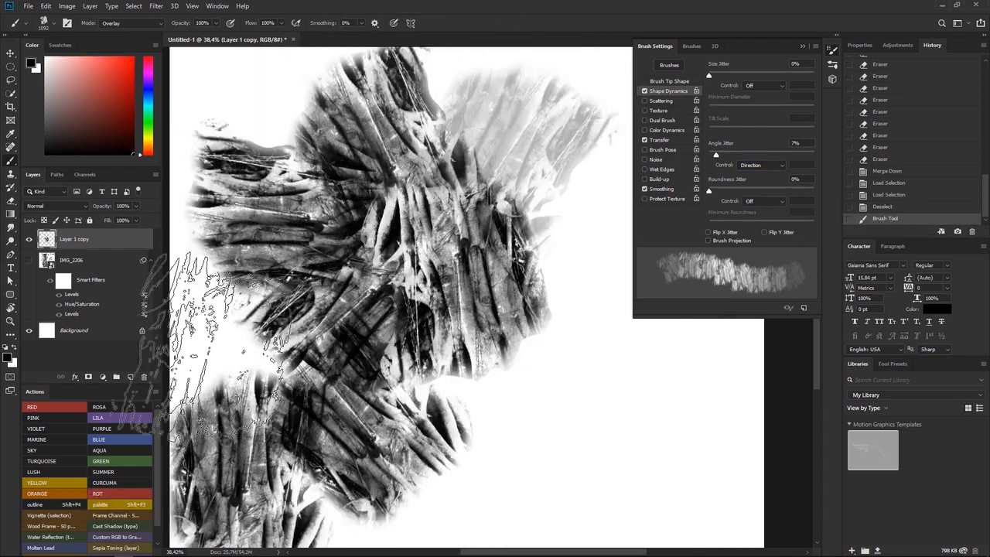
key(ctrl+z)
Try more strokes in varying directions with the direction-controlled brush angle, undoing them all
mouse_move(247, 276)
mouse_down()
mouse_move(243, 265)
mouse_move(514, 77)
mouse_move(576, 225)
mouse_move(483, 425)
mouse_move(331, 453)
mouse_move(279, 345)
mouse_move(259, 346)
mouse_move(437, 66)
mouse_move(556, 193)
mouse_move(534, 437)
mouse_move(568, 487)
mouse_up()
key(ctrl+z)
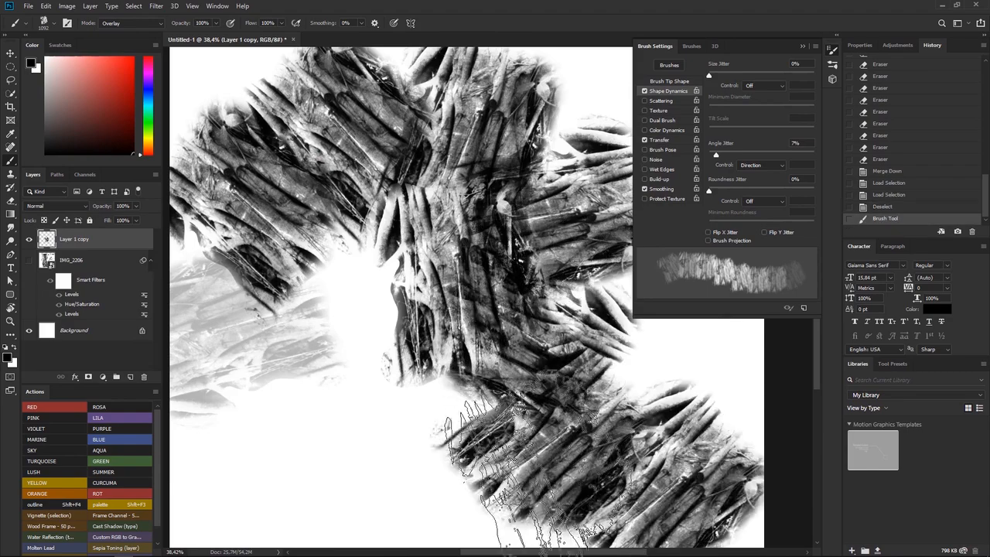
key(ctrl+z)
mouse_move(503, 479)
mouse_down()
mouse_move(255, 431)
mouse_move(265, 137)
mouse_move(557, 309)
mouse_move(576, 422)
mouse_move(603, 290)
mouse_move(398, 166)
mouse_move(506, 309)
mouse_up()
key(ctrl+z)
key(ctrl+z)
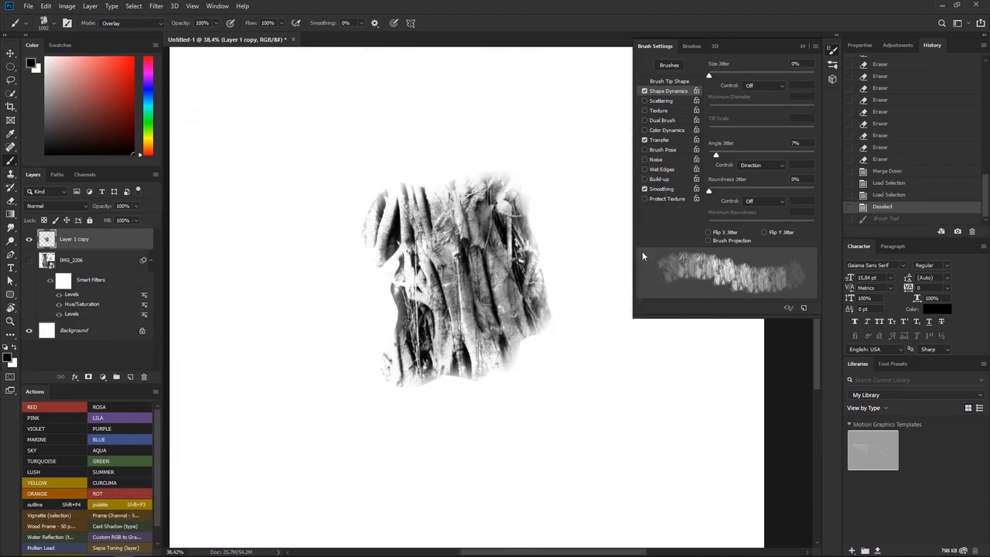
Set the Angle Jitter control to Initial Direction and try strokes starting in different directions, undoing each one
click(744, 165)
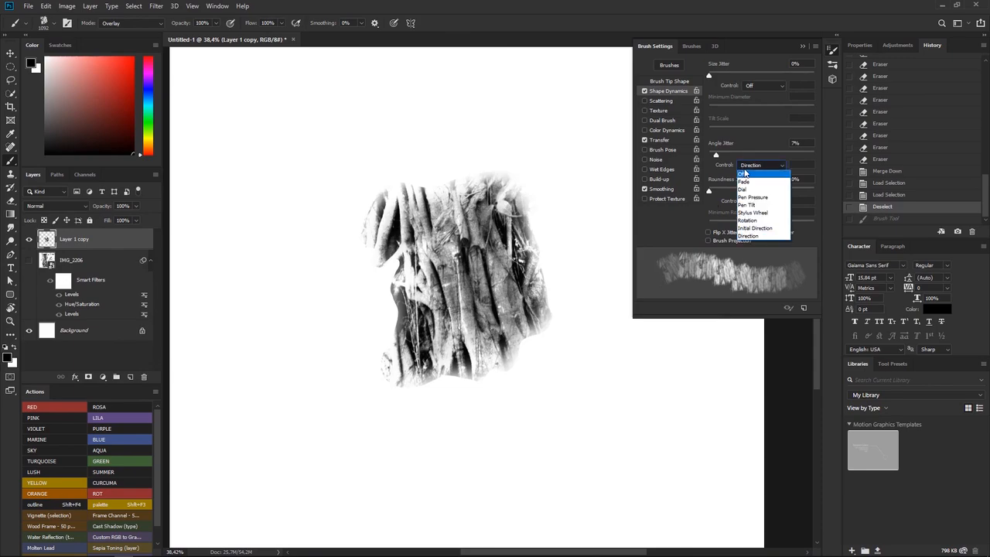
click(744, 229)
mouse_move(333, 73)
mouse_down()
mouse_move(299, 210)
mouse_move(445, 363)
mouse_move(657, 387)
mouse_move(526, 480)
mouse_up()
key(ctrl+z)
mouse_move(574, 433)
mouse_down()
mouse_move(311, 411)
mouse_move(254, 333)
mouse_move(347, 165)
mouse_move(398, 195)
mouse_move(483, 320)
mouse_move(593, 358)
mouse_move(596, 292)
mouse_move(503, 201)
mouse_move(271, 178)
mouse_up()
key(ctrl+z)
mouse_move(224, 139)
mouse_down()
mouse_move(619, 321)
mouse_move(290, 426)
mouse_move(301, 302)
mouse_move(387, 317)
mouse_move(417, 279)
mouse_up()
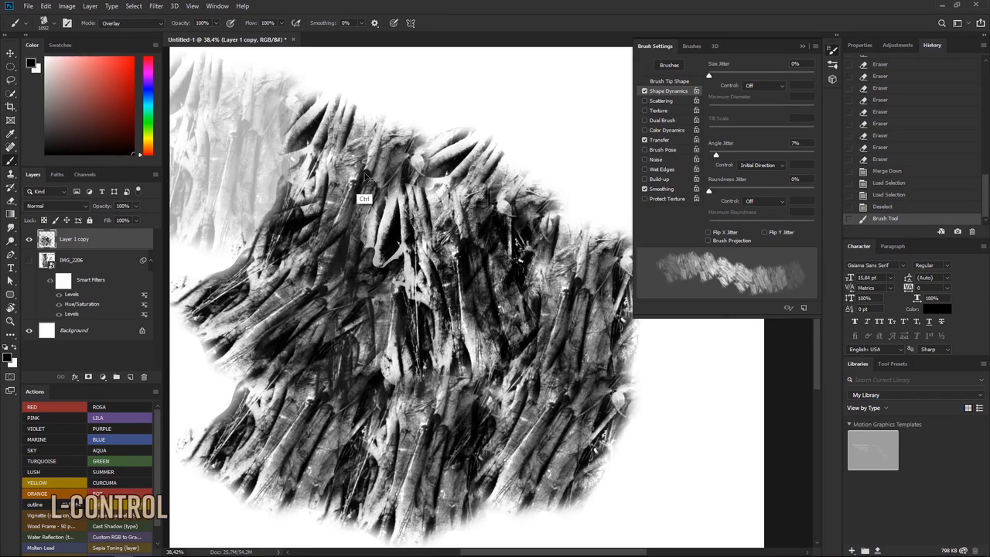
key(ctrl+z)
mouse_move(309, 151)
mouse_down()
mouse_move(299, 88)
mouse_move(650, 372)
mouse_move(418, 341)
mouse_move(247, 351)
mouse_move(363, 406)
mouse_move(348, 410)
mouse_up()
key(ctrl+z)
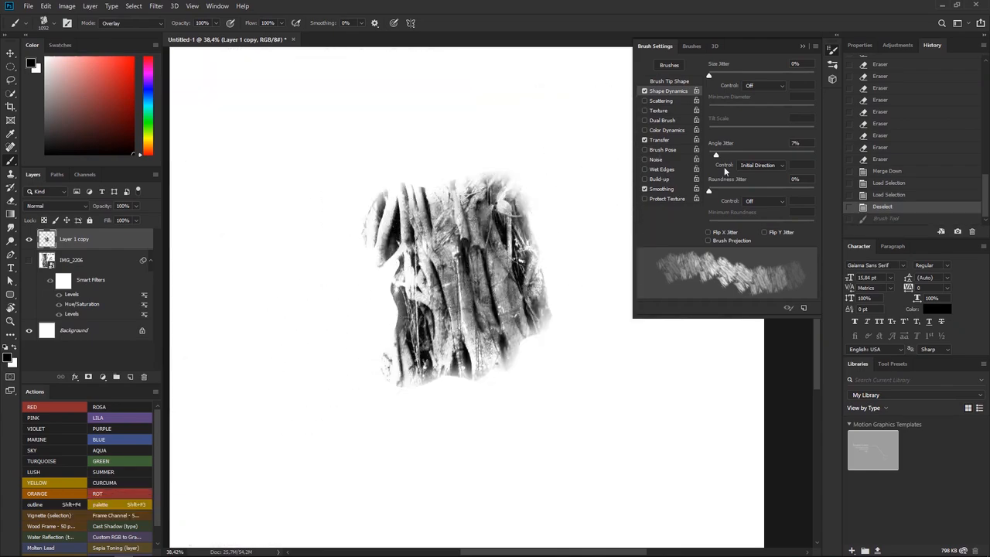
Set the Angle Jitter control back to Direction and test it with strokes that are undone
click(745, 164)
click(744, 234)
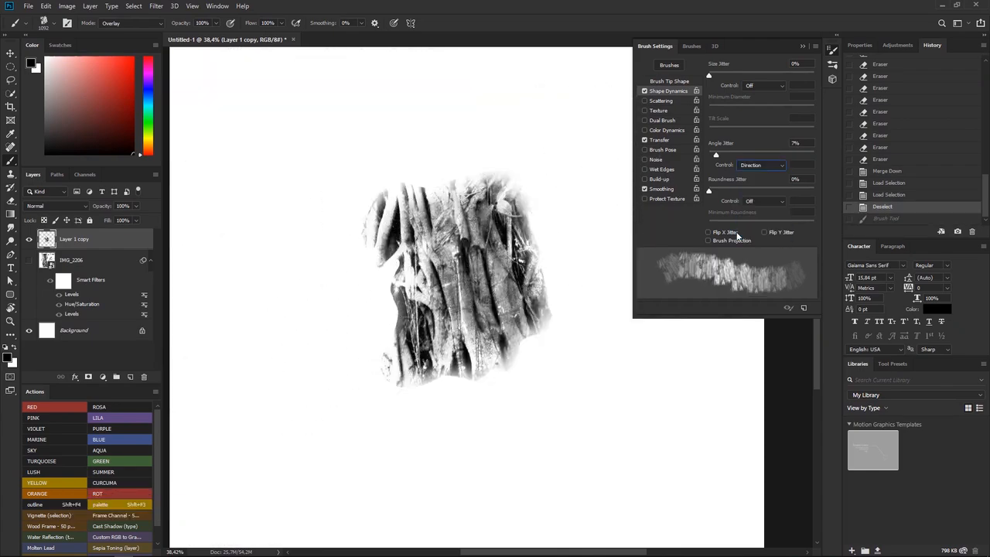
mouse_move(495, 124)
mouse_down()
mouse_move(333, 167)
mouse_move(295, 232)
mouse_move(349, 323)
mouse_move(367, 421)
mouse_move(244, 463)
mouse_move(224, 441)
mouse_move(338, 375)
mouse_move(456, 348)
mouse_move(545, 191)
mouse_move(543, 166)
mouse_move(525, 267)
mouse_move(625, 355)
mouse_move(576, 456)
mouse_move(441, 456)
mouse_move(313, 402)
mouse_up()
key(ctrl+z)
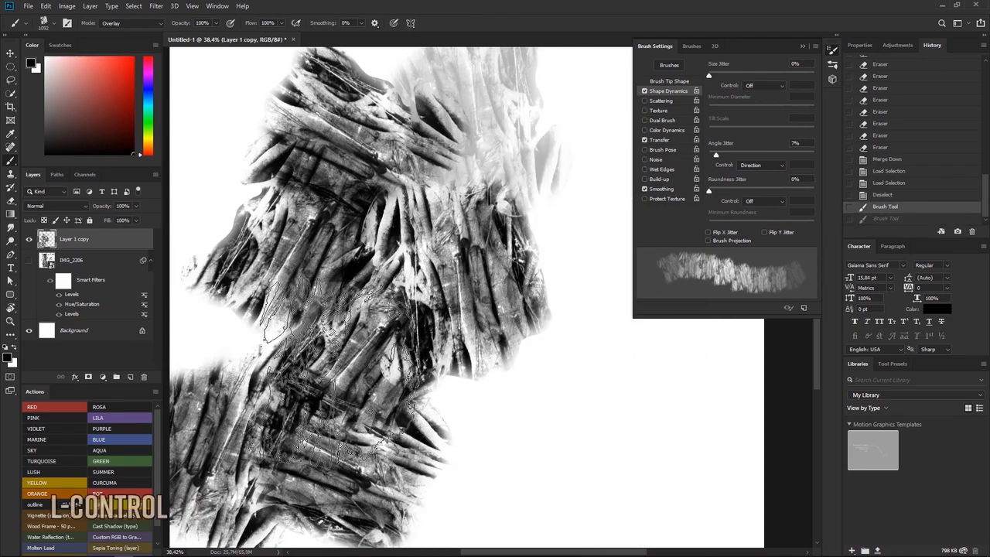
key(ctrl+z)
mouse_move(340, 370)
mouse_down()
mouse_move(431, 144)
mouse_move(332, 371)
mouse_move(483, 379)
mouse_move(557, 100)
mouse_move(480, 93)
mouse_up()
key(ctrl+z)
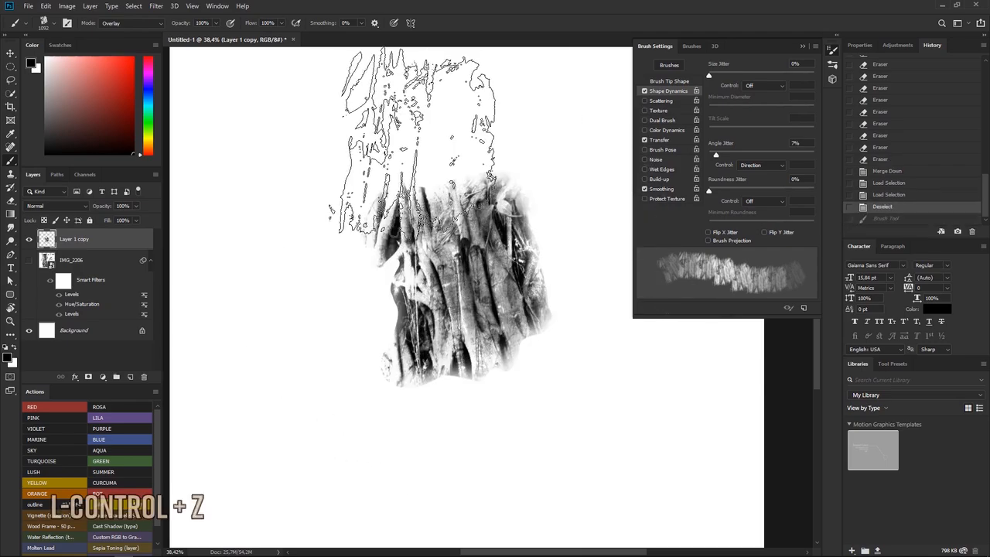
Try curved strokes around the texture patch so the brush tip follows the stroke direction, undoing each one
mouse_move(429, 135)
mouse_down()
mouse_move(345, 171)
mouse_move(313, 261)
mouse_move(362, 361)
mouse_move(459, 403)
mouse_move(560, 380)
mouse_move(596, 212)
mouse_move(515, 145)
mouse_move(425, 193)
mouse_up()
key(ctrl+z)
mouse_move(464, 154)
mouse_down()
mouse_move(293, 249)
mouse_move(275, 333)
mouse_move(305, 491)
mouse_move(371, 480)
mouse_up()
key(ctrl+z)
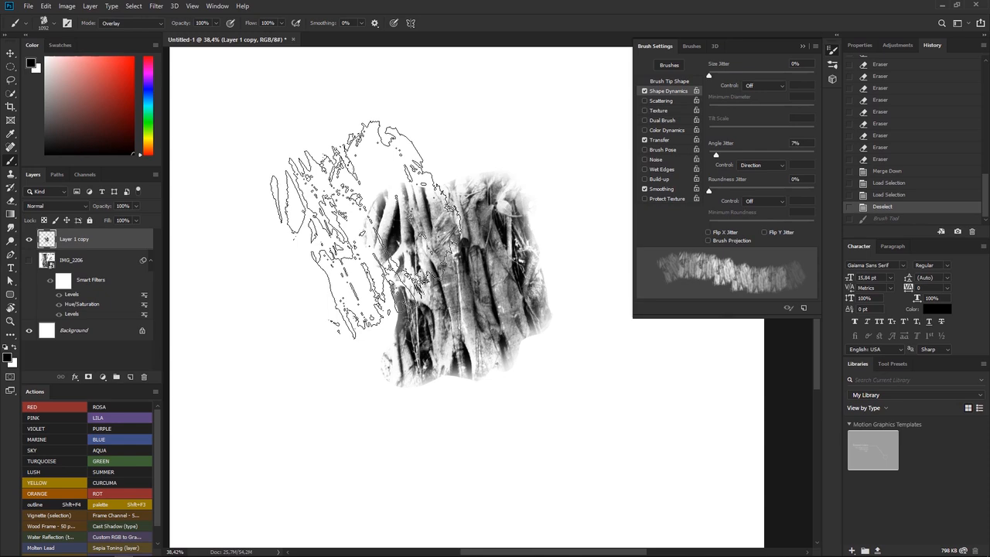
mouse_move(364, 230)
mouse_down()
mouse_move(445, 135)
mouse_move(321, 178)
mouse_move(301, 352)
mouse_move(472, 387)
mouse_up()
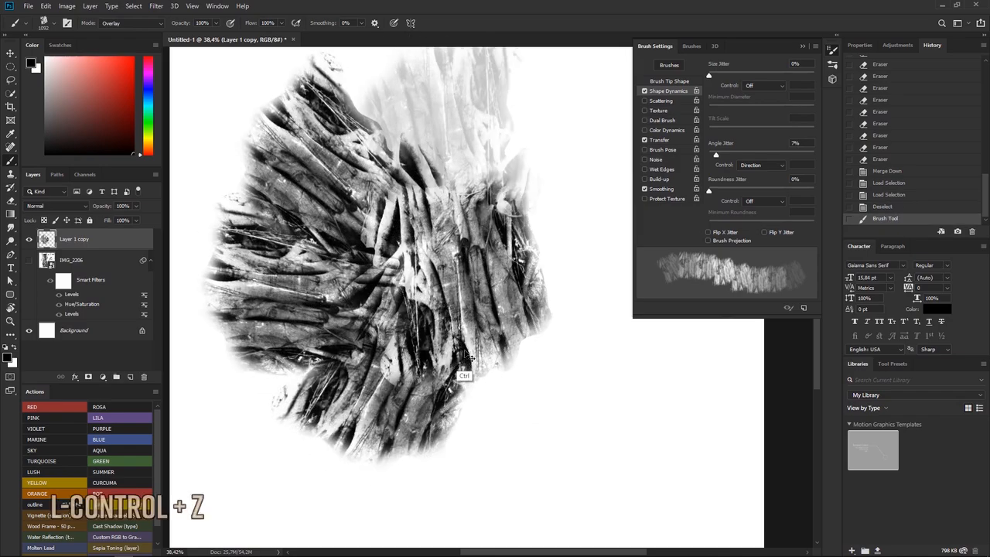
key(ctrl+z)
mouse_move(441, 128)
mouse_down()
mouse_move(313, 209)
mouse_move(325, 333)
mouse_move(398, 464)
mouse_move(498, 448)
mouse_move(592, 286)
mouse_move(553, 232)
mouse_move(563, 258)
mouse_up()
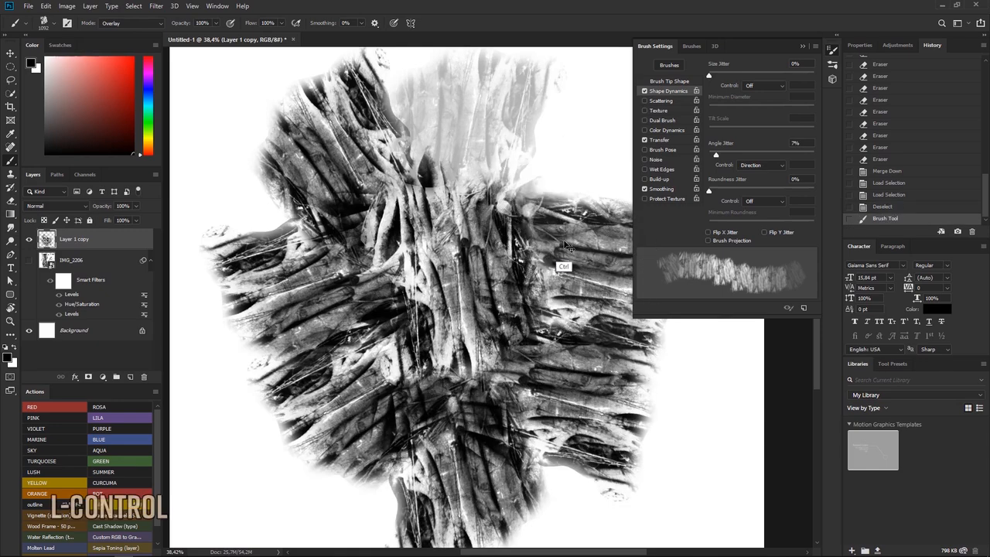
key(ctrl+z)
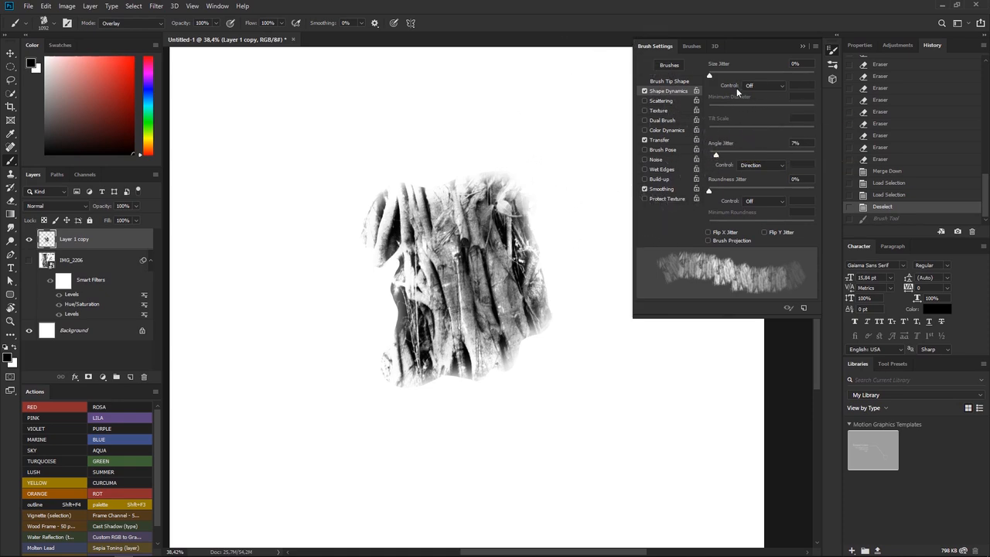
Set Size Jitter to 7% with Pen Pressure control and Minimum Diameter to 19%, then test and undo a stroke
drag(709, 75, 714, 76)
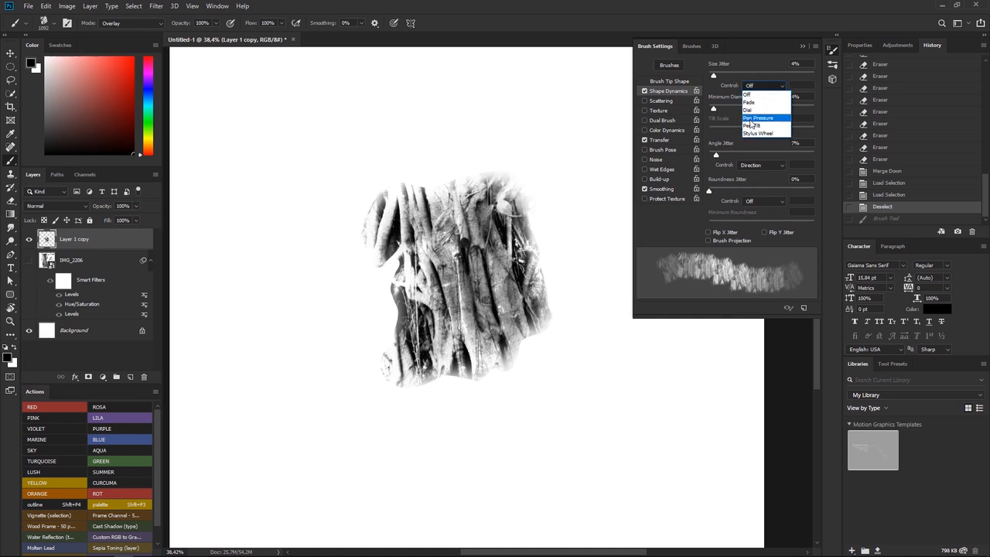
click(749, 119)
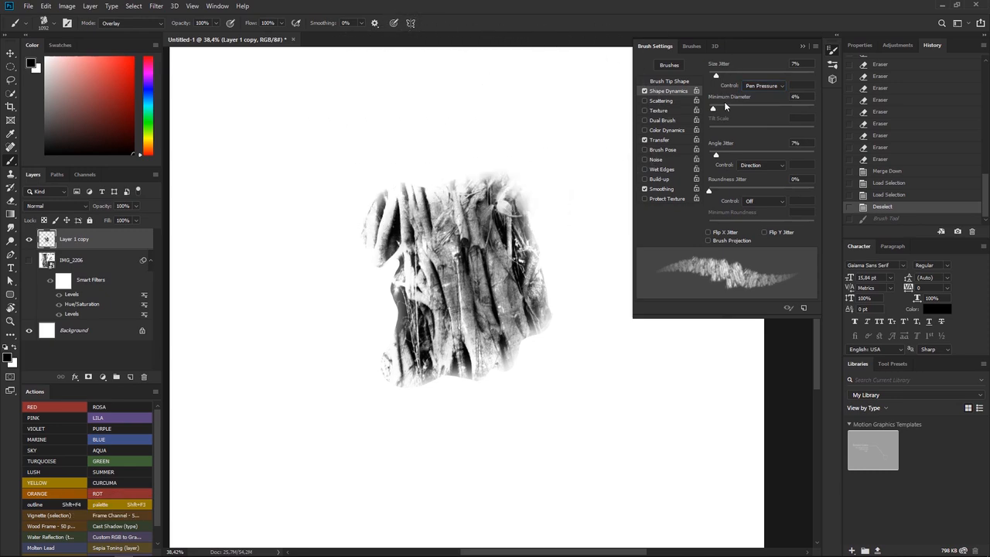
mouse_move(723, 110)
mouse_down()
mouse_move(746, 108)
mouse_move(730, 108)
mouse_up()
mouse_move(414, 102)
mouse_down()
mouse_move(302, 473)
mouse_move(359, 155)
mouse_move(409, 143)
mouse_up()
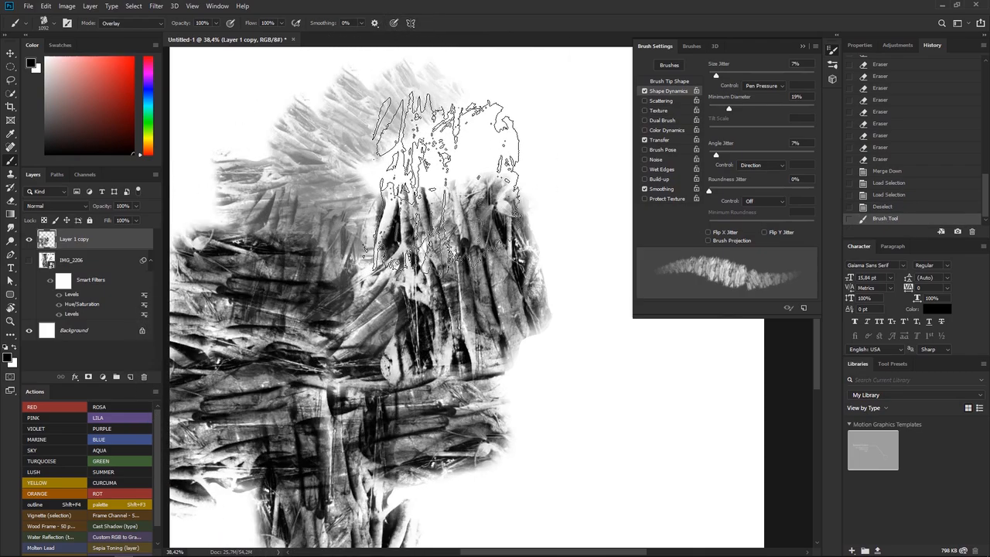
key(ctrl+z)
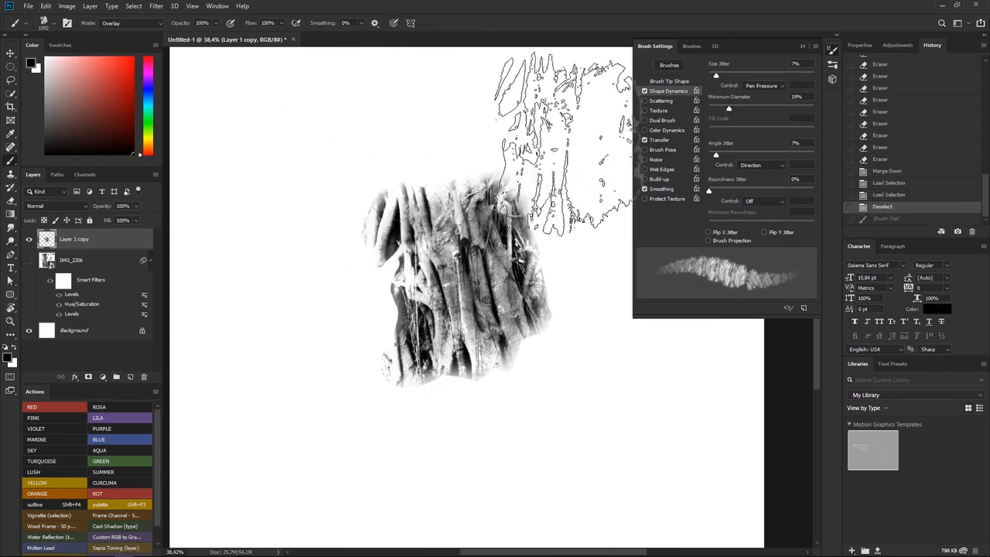
Try broad brush strokes around the root-texture patch in different directions, undoing the strokes
click(612, 133)
mouse_move(464, 104)
mouse_down()
mouse_move(387, 124)
mouse_move(418, 112)
mouse_move(266, 259)
mouse_move(365, 475)
mouse_move(597, 379)
mouse_up()
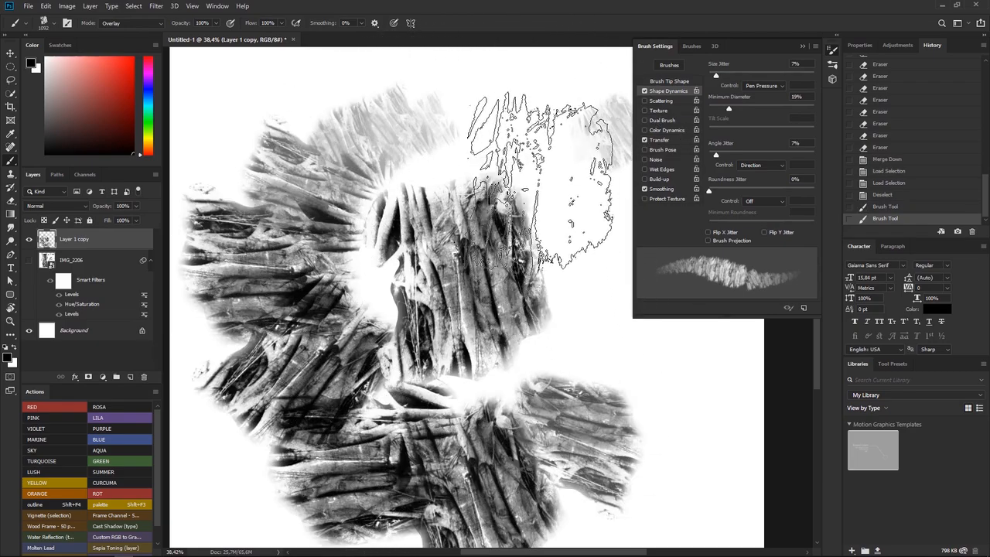
key(ctrl+z)
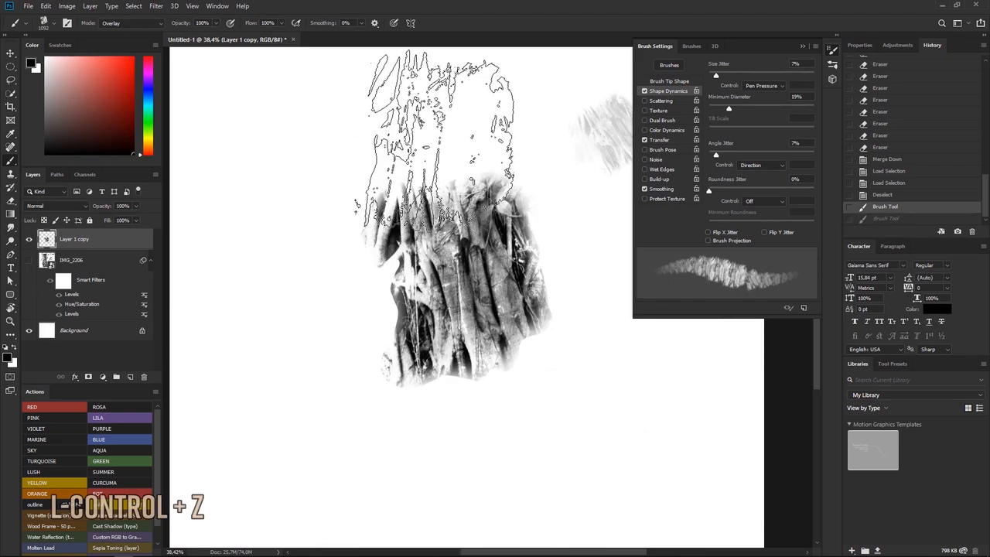
mouse_move(332, 139)
mouse_down()
mouse_move(309, 379)
mouse_move(206, 309)
mouse_up()
key(ctrl+z)
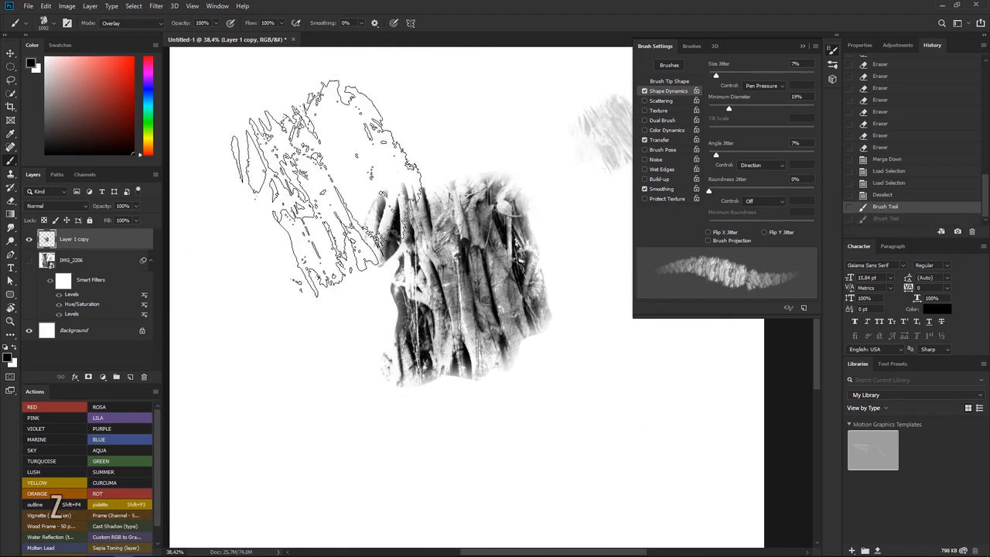
mouse_move(387, 108)
mouse_down()
mouse_move(325, 139)
mouse_move(306, 399)
mouse_move(292, 344)
mouse_up()
key(ctrl+z)
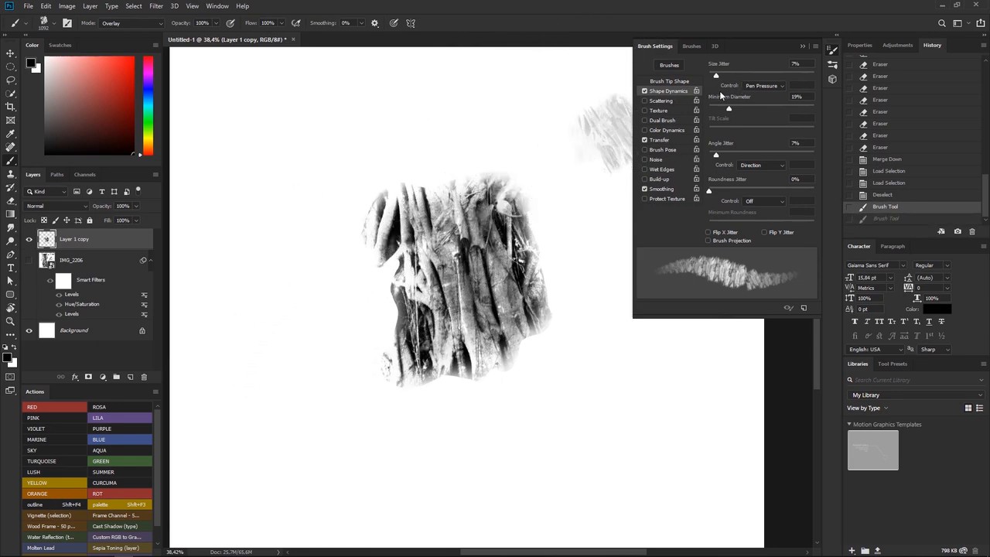
Set Minimum Diameter to 23% and Angle Jitter to 87%, then test the brush with a stroke and undo it
drag(738, 107, 734, 109)
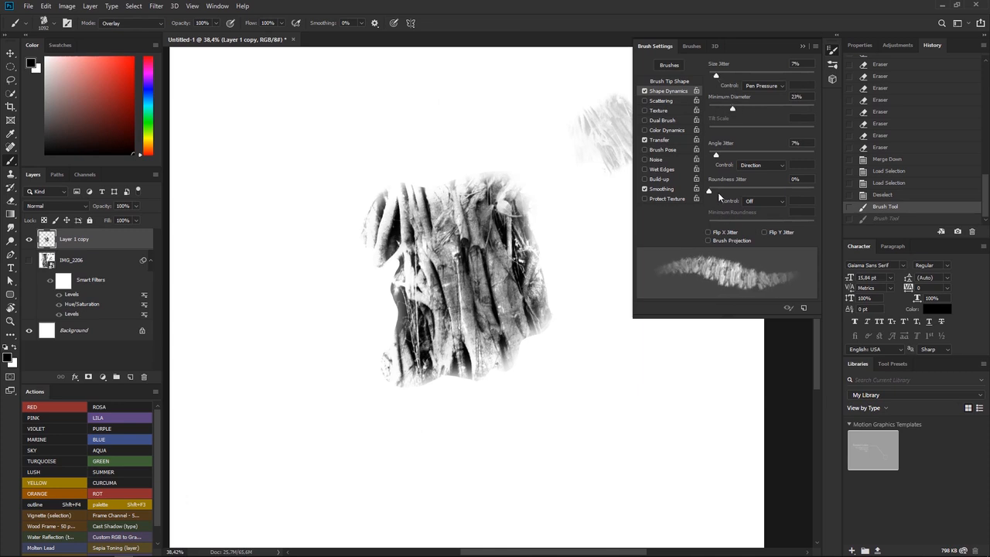
drag(813, 158, 801, 156)
mouse_move(526, 93)
mouse_down()
mouse_move(533, 124)
mouse_move(364, 154)
mouse_move(329, 282)
mouse_move(483, 433)
mouse_move(321, 463)
mouse_move(294, 402)
mouse_move(309, 294)
mouse_up()
key(ctrl+z)
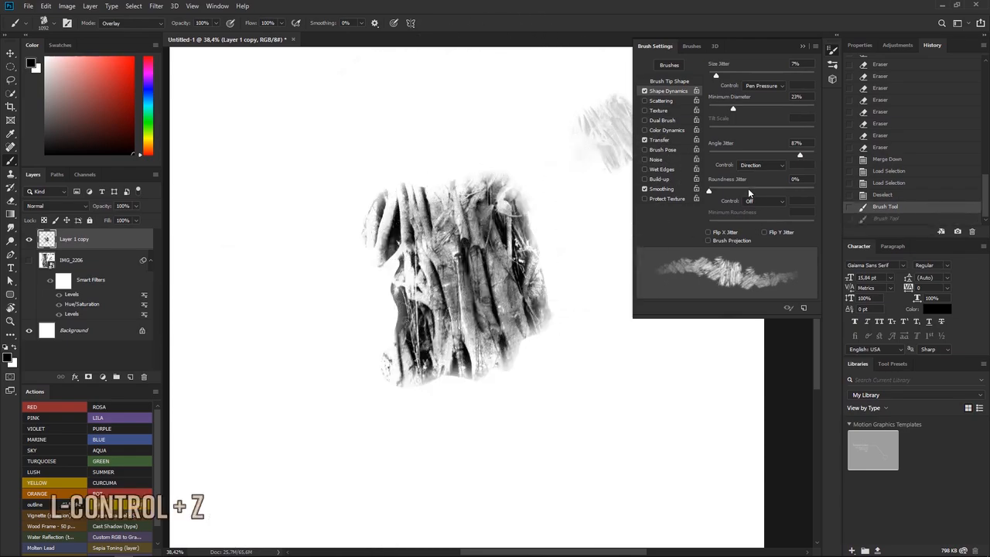
Set the Angle Jitter control to Off, then paint a test stroke over the patch and undo it
click(751, 171)
mouse_move(541, 85)
mouse_down()
mouse_move(486, 111)
mouse_move(376, 387)
mouse_move(236, 348)
mouse_move(526, 495)
mouse_move(387, 294)
mouse_up()
key(ctrl+z)
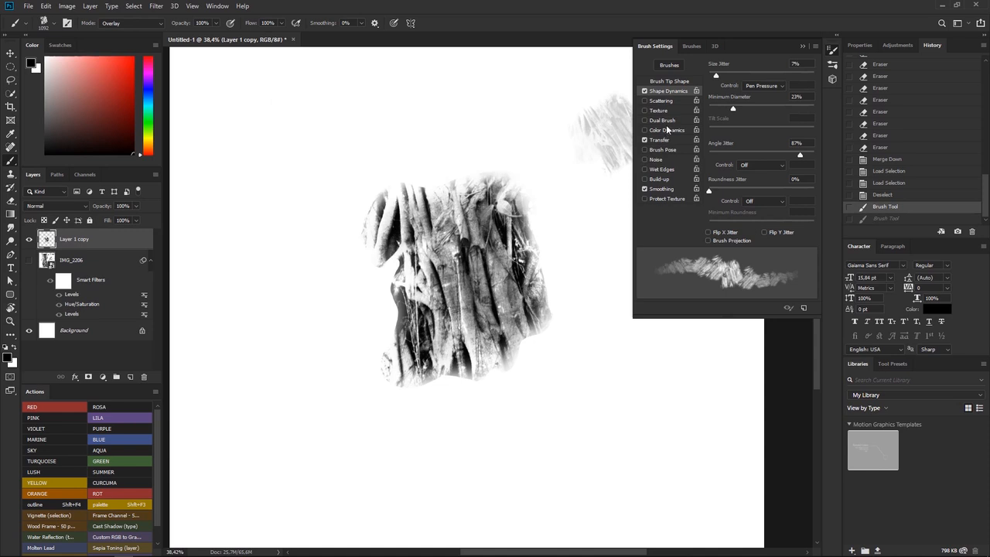
Set the brush tip Spacing to 46%, test it with broad strokes around the texture patch and undo them all
click(667, 82)
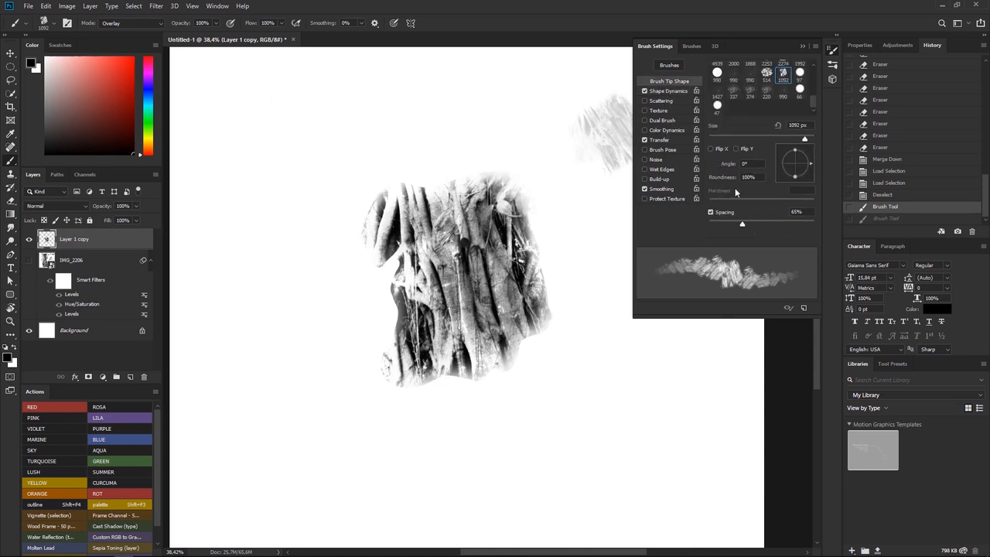
drag(737, 223, 733, 224)
mouse_move(471, 133)
mouse_down()
mouse_move(232, 452)
mouse_move(661, 440)
mouse_move(641, 430)
mouse_up()
click(384, 317)
click(371, 271)
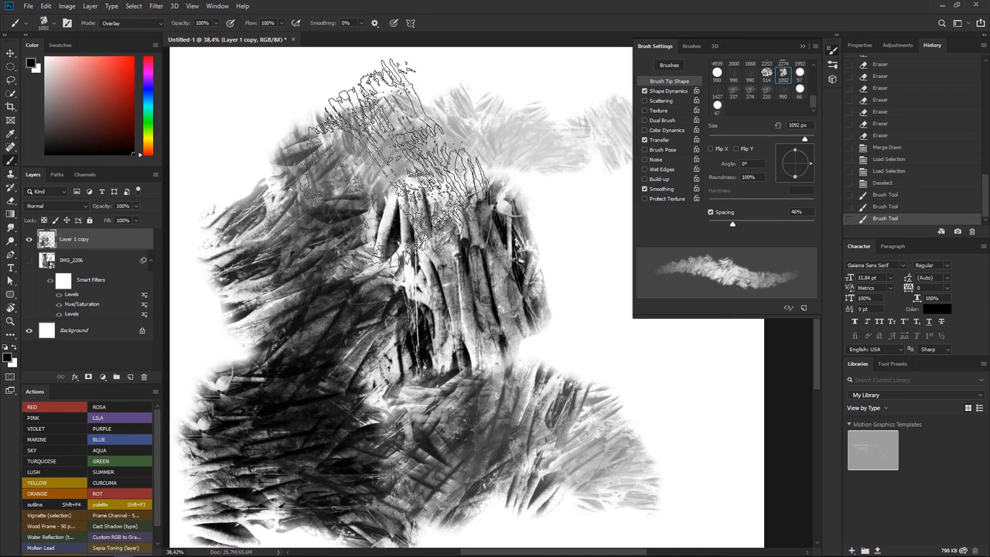
click(661, 92)
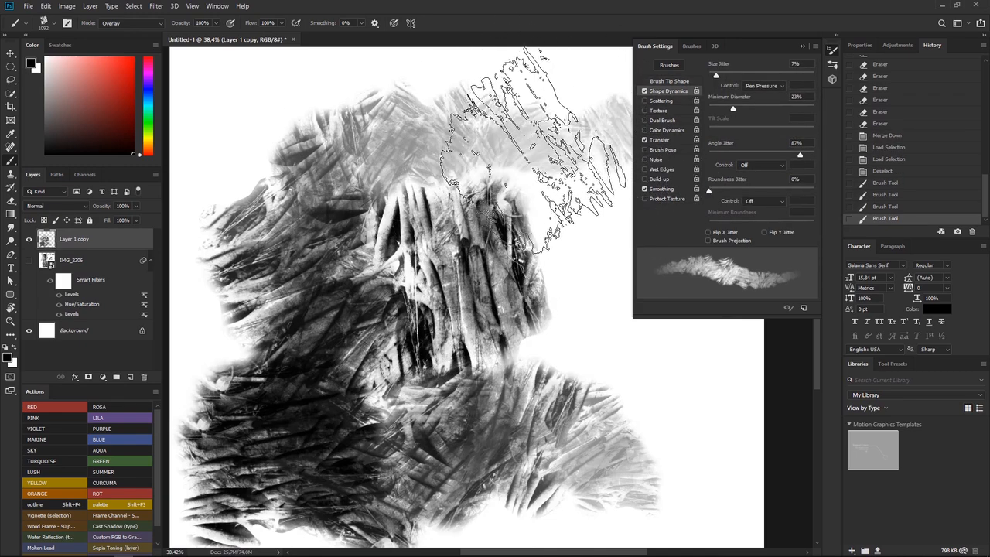
key(ctrl+z)
key(ctrl+z)
key(ctrl+z)
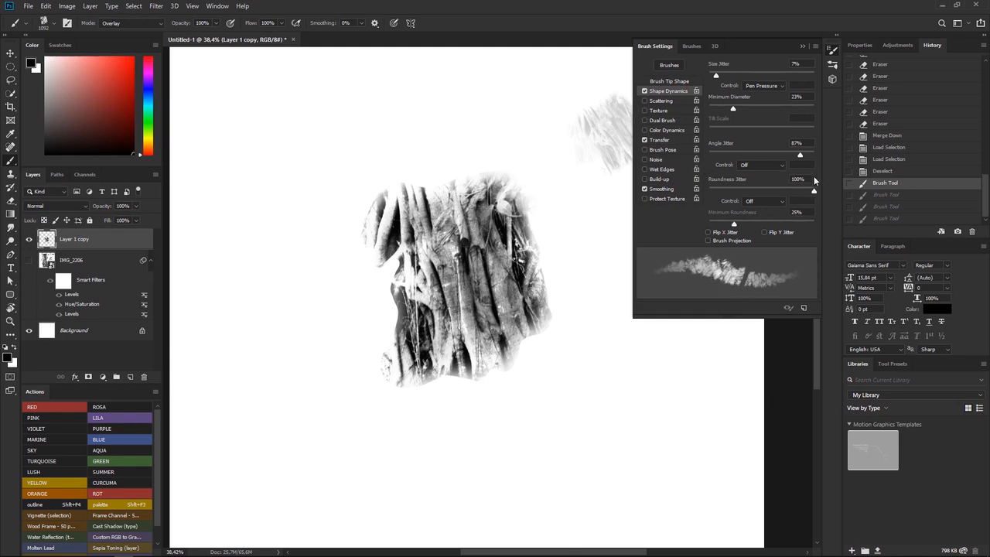
Try Roundness Jitter at 100% and 26%, painting test strokes around the texture patch
drag(803, 179, 808, 179)
mouse_move(437, 108)
mouse_down()
mouse_move(357, 239)
mouse_move(396, 398)
mouse_move(268, 410)
mouse_move(280, 286)
mouse_move(234, 217)
mouse_move(234, 147)
mouse_move(276, 127)
mouse_move(311, 193)
mouse_move(334, 286)
mouse_move(524, 313)
mouse_move(619, 456)
mouse_move(543, 437)
mouse_move(435, 372)
mouse_up()
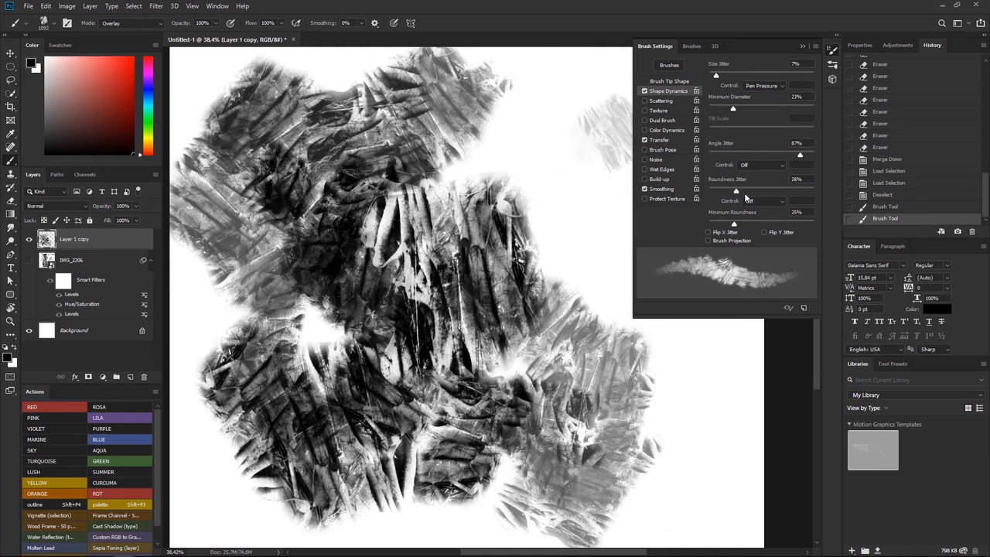
drag(722, 199, 718, 204)
Set the Transfer controls to Off for Opacity Jitter and Pen Pressure for Flow Jitter, testing each with strokes
click(659, 140)
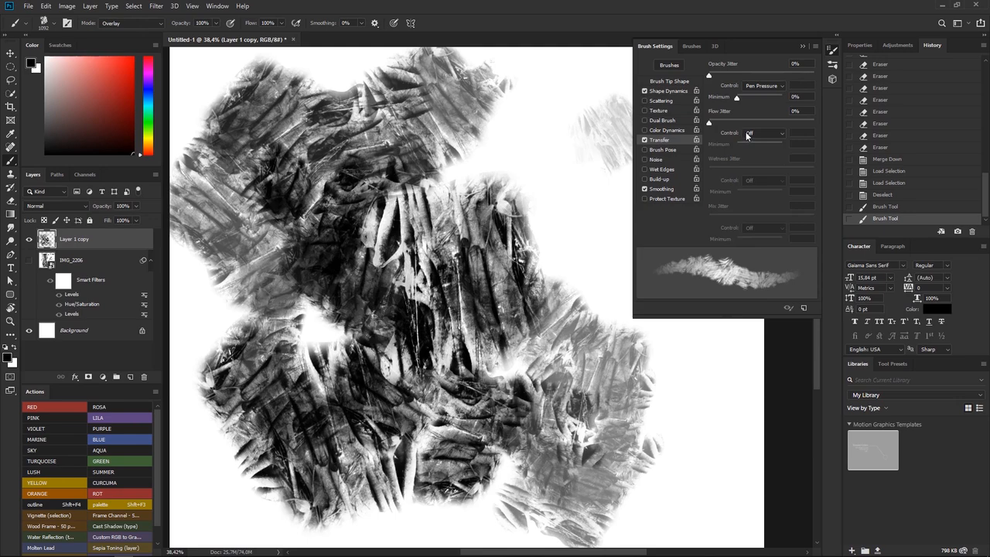
click(762, 86)
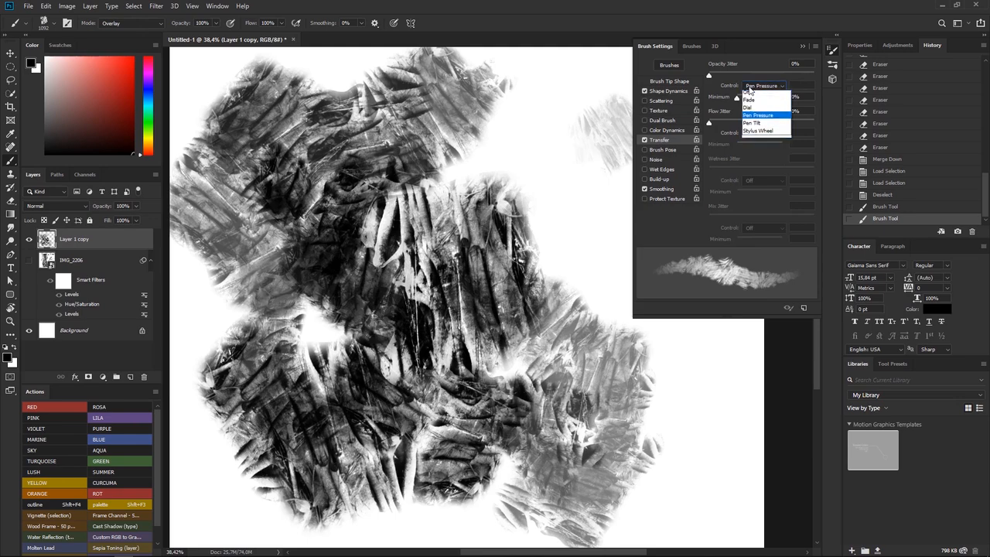
click(747, 96)
mouse_move(589, 120)
mouse_down()
mouse_move(559, 116)
mouse_move(510, 353)
mouse_move(270, 273)
mouse_move(230, 302)
mouse_up()
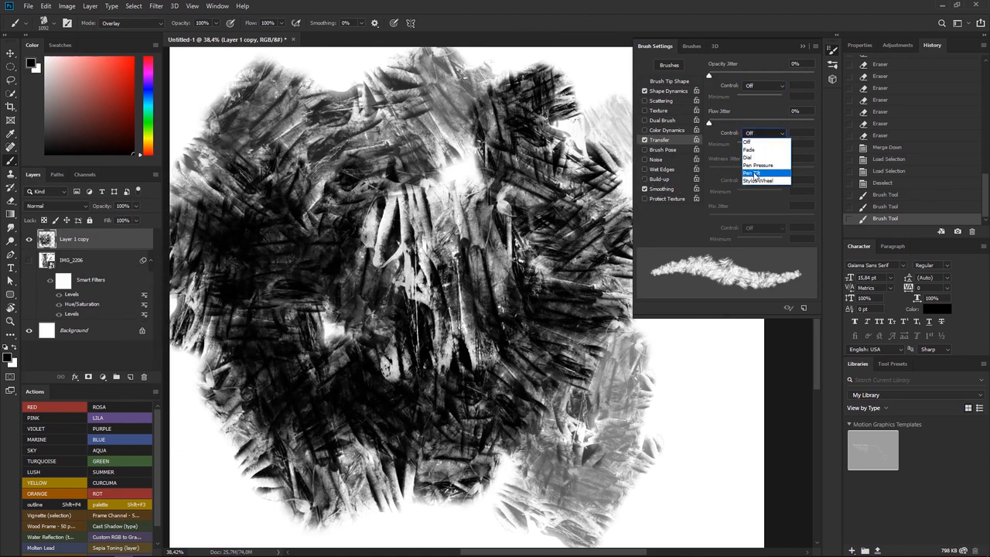
click(754, 167)
mouse_move(480, 128)
mouse_down()
mouse_move(433, 186)
mouse_move(426, 247)
mouse_up()
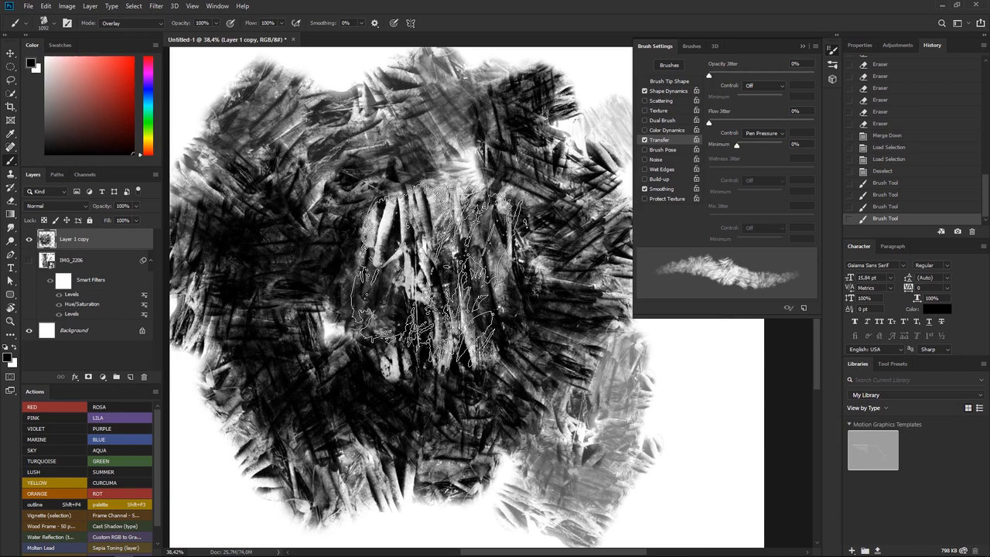
Fill the layer with white and paint a tall dark patch of overlapping strokes in Normal mode
key(ctrl+BackSpace)
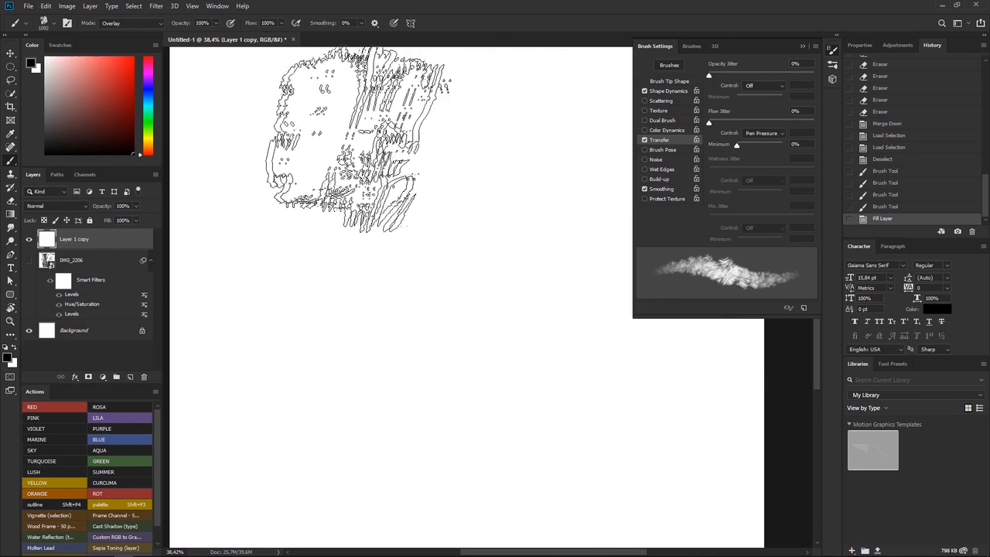
key(ctrl+z)
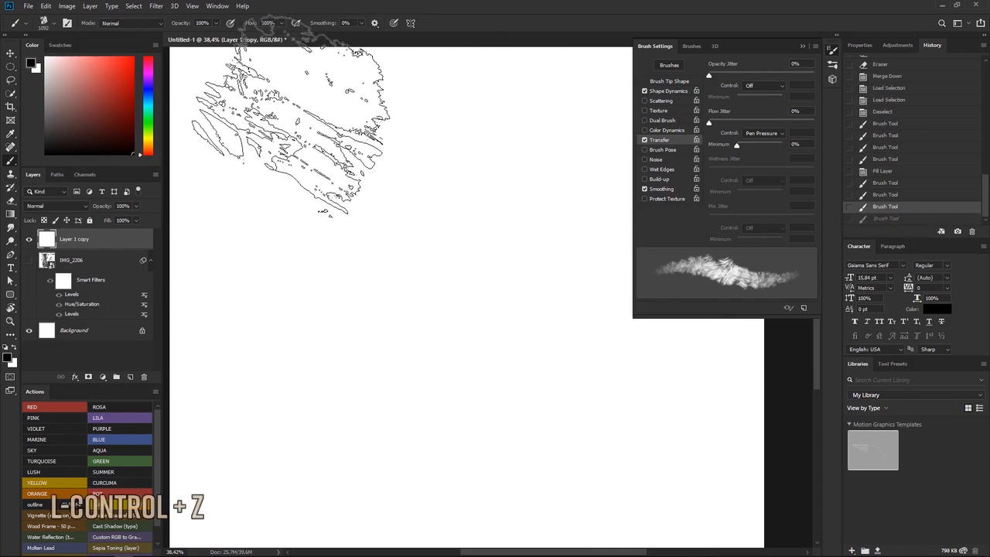
mouse_move(298, 100)
mouse_down()
mouse_move(286, 200)
mouse_move(243, 333)
mouse_move(270, 244)
mouse_move(263, 160)
mouse_move(247, 332)
mouse_move(267, 433)
mouse_move(325, 344)
mouse_move(266, 179)
mouse_move(232, 371)
mouse_move(359, 321)
mouse_move(271, 89)
mouse_move(209, 323)
mouse_move(341, 364)
mouse_move(247, 131)
mouse_move(240, 418)
mouse_move(329, 340)
mouse_move(232, 194)
mouse_move(243, 387)
mouse_move(291, 415)
mouse_move(288, 352)
mouse_up()
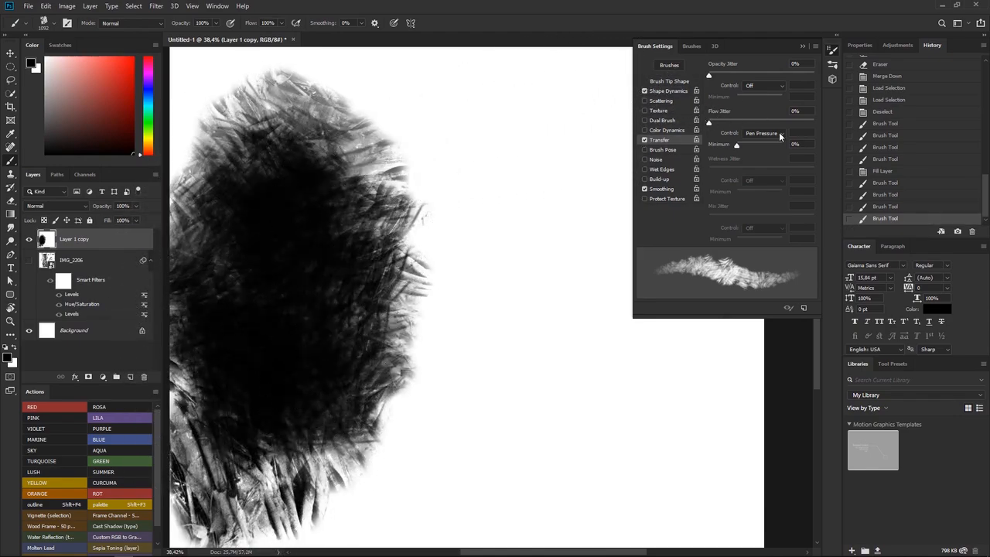
Switch Flow Jitter control to Off and Opacity Jitter control to Pen Pressure, then build up a second patch beside the first
click(760, 134)
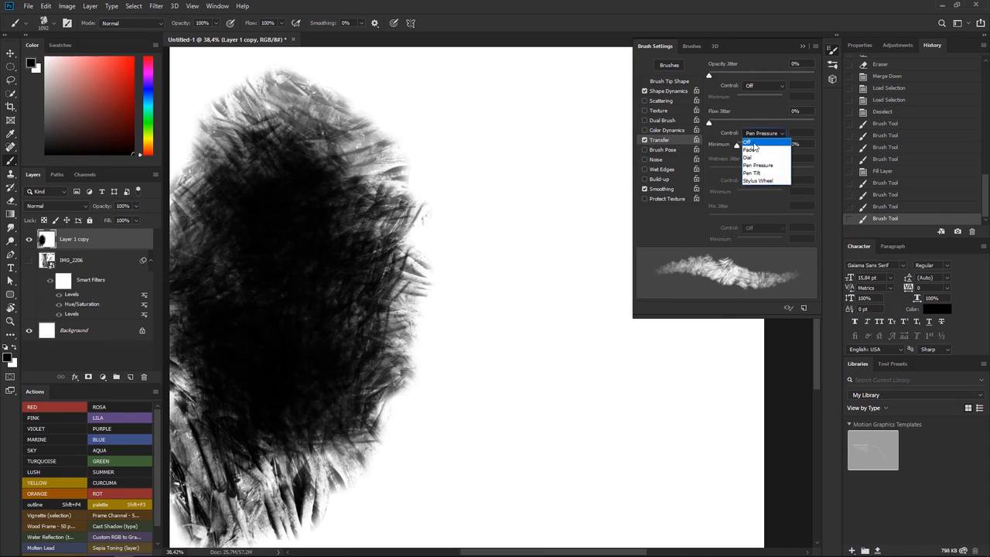
click(752, 142)
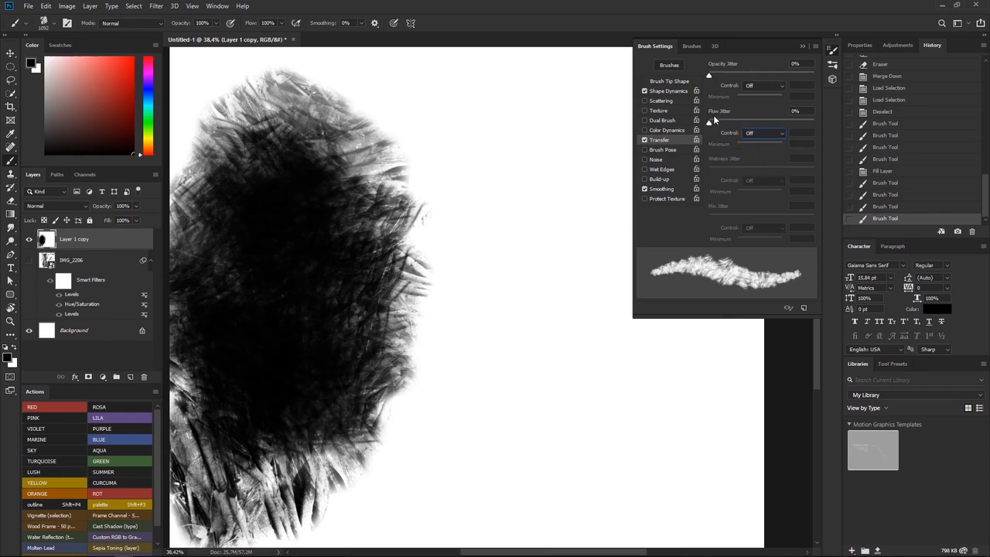
click(749, 86)
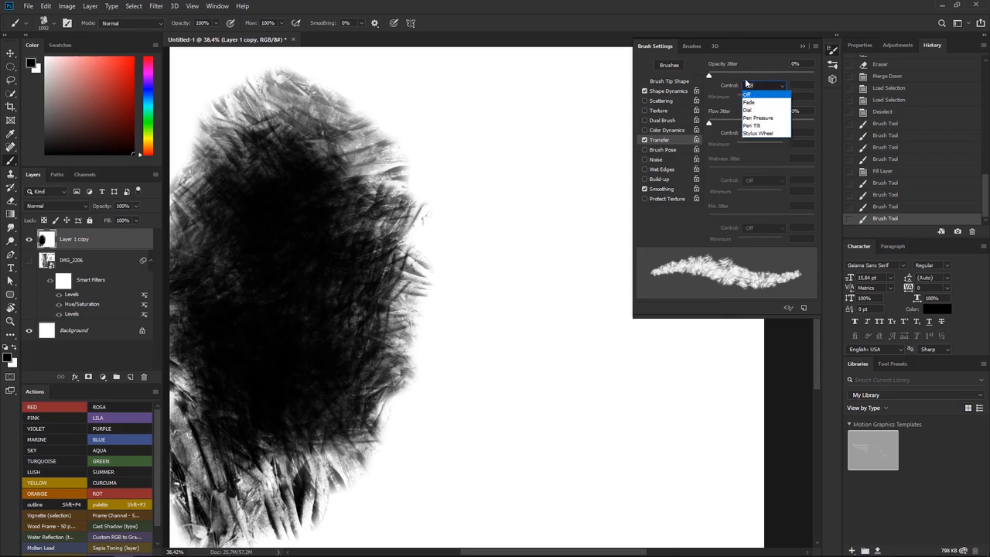
click(754, 117)
mouse_move(542, 204)
mouse_down()
mouse_move(546, 321)
mouse_move(607, 323)
mouse_move(580, 200)
mouse_move(551, 303)
mouse_move(582, 387)
mouse_move(611, 253)
mouse_move(563, 143)
mouse_move(524, 257)
mouse_move(532, 375)
mouse_move(611, 379)
mouse_move(611, 170)
mouse_move(507, 158)
mouse_move(495, 348)
mouse_move(580, 444)
mouse_move(642, 310)
mouse_move(569, 143)
mouse_move(510, 263)
mouse_move(545, 433)
mouse_move(626, 399)
mouse_move(557, 178)
mouse_move(526, 278)
mouse_move(557, 414)
mouse_move(611, 266)
mouse_move(595, 271)
mouse_move(495, 193)
mouse_move(522, 414)
mouse_move(642, 356)
mouse_move(553, 166)
mouse_move(530, 352)
mouse_move(584, 406)
mouse_move(557, 178)
mouse_move(494, 205)
mouse_move(506, 240)
mouse_move(533, 239)
mouse_up()
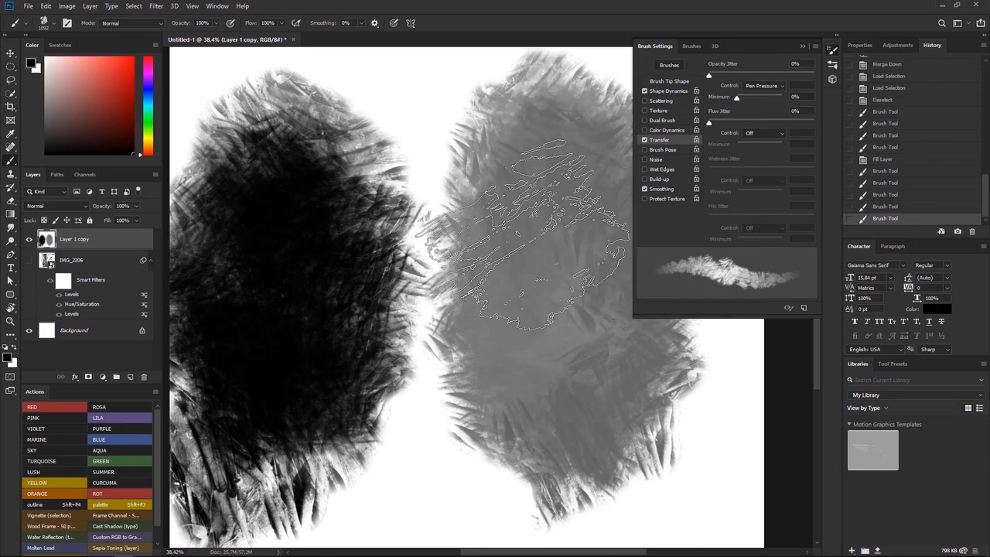
drag(545, 199, 533, 176)
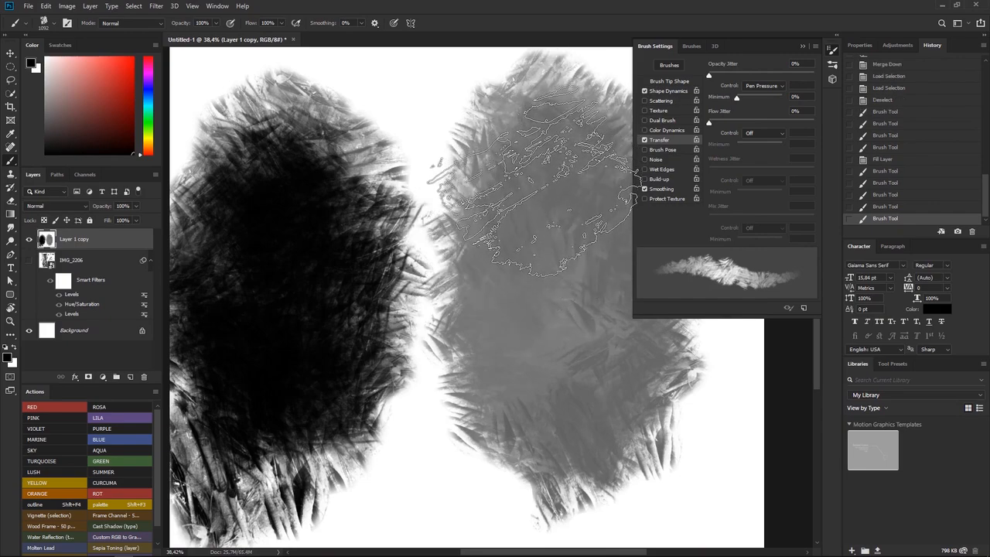
mouse_move(564, 239)
mouse_down()
mouse_move(553, 131)
mouse_move(541, 348)
mouse_move(557, 201)
mouse_move(595, 271)
mouse_move(563, 375)
mouse_move(514, 348)
mouse_move(524, 338)
mouse_move(484, 328)
mouse_move(519, 236)
mouse_move(578, 254)
mouse_move(534, 343)
mouse_move(545, 185)
mouse_move(568, 417)
mouse_move(541, 394)
mouse_move(563, 199)
mouse_move(595, 374)
mouse_up()
mouse_move(576, 329)
mouse_down()
mouse_move(518, 209)
mouse_move(553, 394)
mouse_move(542, 182)
mouse_move(499, 336)
mouse_move(545, 336)
mouse_move(498, 201)
mouse_move(545, 387)
mouse_move(533, 174)
mouse_move(514, 336)
mouse_move(580, 286)
mouse_move(555, 263)
mouse_up()
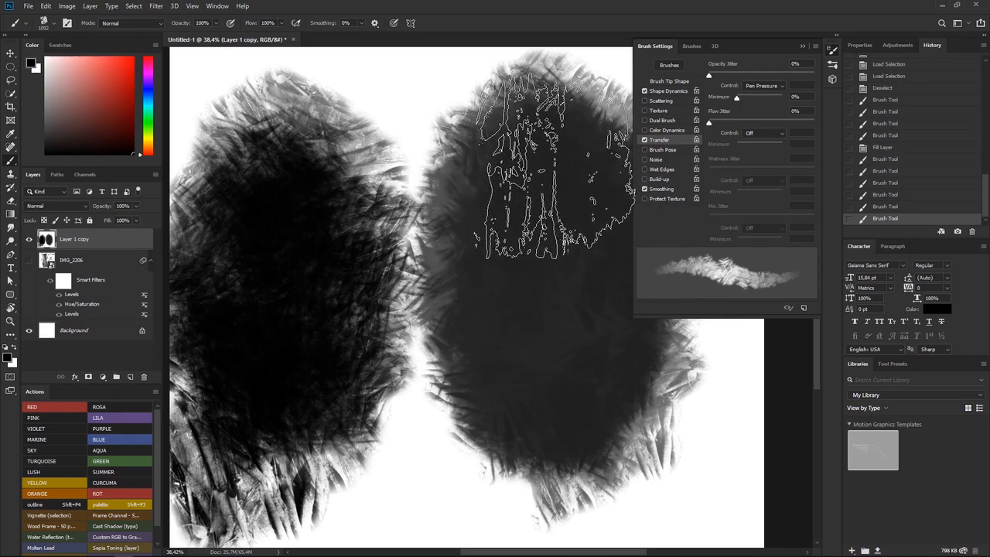
Set Flow Jitter control to Pen Pressure and Opacity Jitter control to Off, then paint over the second patch until it is black
click(766, 133)
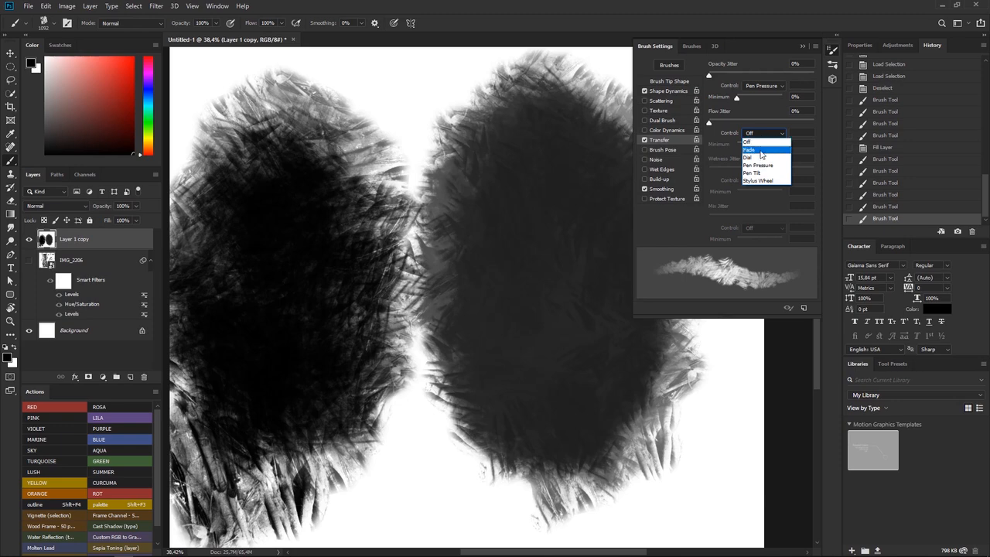
click(757, 166)
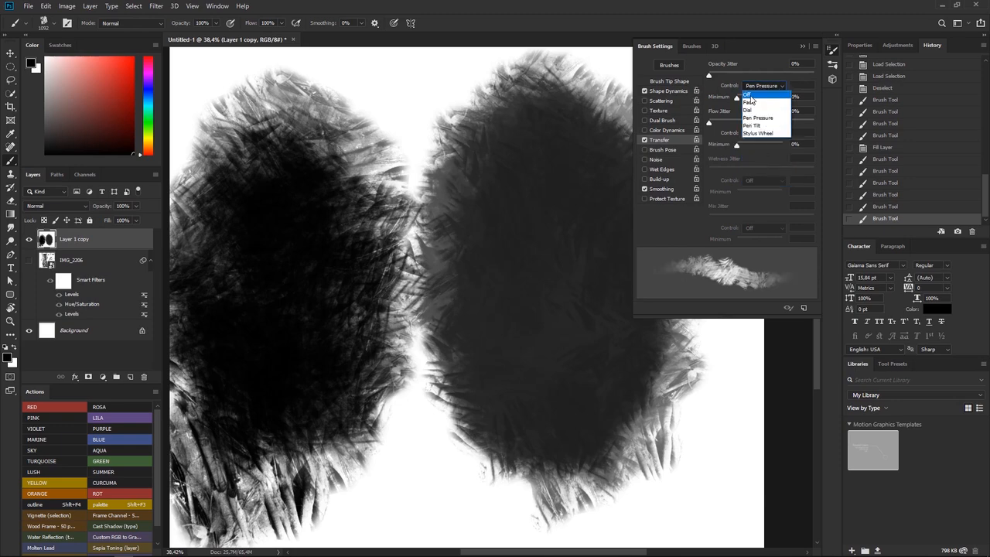
click(746, 95)
mouse_move(533, 249)
mouse_down()
mouse_move(542, 401)
mouse_move(513, 207)
mouse_move(536, 361)
mouse_move(539, 240)
mouse_move(480, 368)
mouse_move(518, 160)
mouse_move(560, 377)
mouse_move(482, 207)
mouse_move(609, 263)
mouse_move(482, 288)
mouse_move(582, 247)
mouse_move(506, 313)
mouse_up()
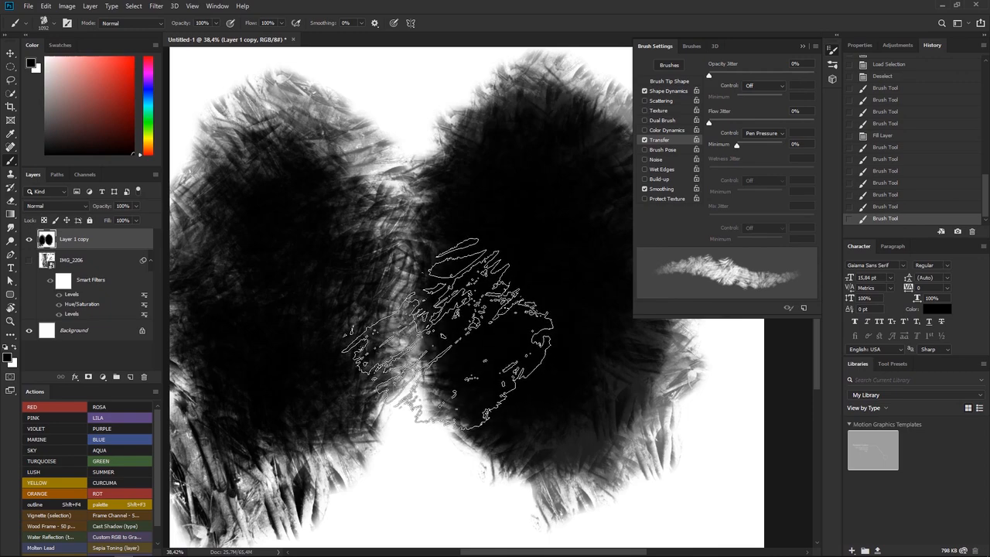
Fill the layer with white and cover most of the canvas with layered strokes that build up from grey to black
key(ctrl+BackSpace)
mouse_move(309, 276)
mouse_down()
mouse_move(442, 150)
mouse_move(347, 292)
mouse_move(305, 391)
mouse_move(490, 460)
mouse_move(541, 420)
mouse_move(541, 225)
mouse_move(510, 256)
mouse_move(572, 162)
mouse_move(433, 479)
mouse_move(363, 340)
mouse_move(387, 155)
mouse_move(299, 173)
mouse_move(243, 310)
mouse_move(278, 181)
mouse_move(487, 255)
mouse_move(309, 471)
mouse_move(611, 332)
mouse_move(534, 355)
mouse_move(464, 464)
mouse_move(402, 270)
mouse_move(414, 240)
mouse_up()
mouse_move(510, 216)
mouse_down()
mouse_move(545, 356)
mouse_move(495, 224)
mouse_move(525, 182)
mouse_move(336, 96)
mouse_move(522, 128)
mouse_move(324, 93)
mouse_move(248, 139)
mouse_move(367, 120)
mouse_move(599, 178)
mouse_move(530, 135)
mouse_move(572, 127)
mouse_move(545, 154)
mouse_up()
mouse_move(364, 176)
mouse_down()
mouse_move(332, 195)
mouse_move(313, 464)
mouse_move(325, 422)
mouse_move(464, 448)
mouse_up()
mouse_move(425, 201)
mouse_down()
mouse_move(483, 201)
mouse_move(522, 274)
mouse_move(522, 247)
mouse_move(495, 313)
mouse_move(471, 204)
mouse_move(503, 212)
mouse_move(529, 147)
mouse_move(545, 155)
mouse_move(518, 151)
mouse_move(522, 143)
mouse_move(553, 275)
mouse_up()
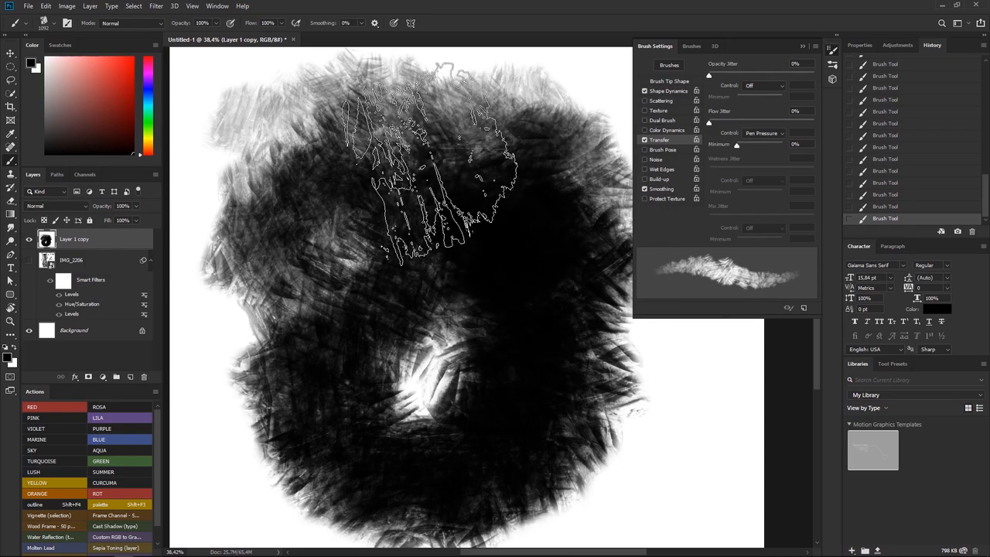
mouse_move(310, 182)
mouse_down()
mouse_move(263, 329)
mouse_move(289, 403)
mouse_move(333, 364)
mouse_move(368, 396)
mouse_move(532, 443)
mouse_move(681, 423)
mouse_move(666, 403)
mouse_move(615, 443)
mouse_move(666, 408)
mouse_move(560, 435)
mouse_move(348, 396)
mouse_move(258, 353)
mouse_move(226, 192)
mouse_move(258, 133)
mouse_move(242, 415)
mouse_move(266, 451)
mouse_move(305, 404)
mouse_move(340, 321)
mouse_move(379, 309)
mouse_up()
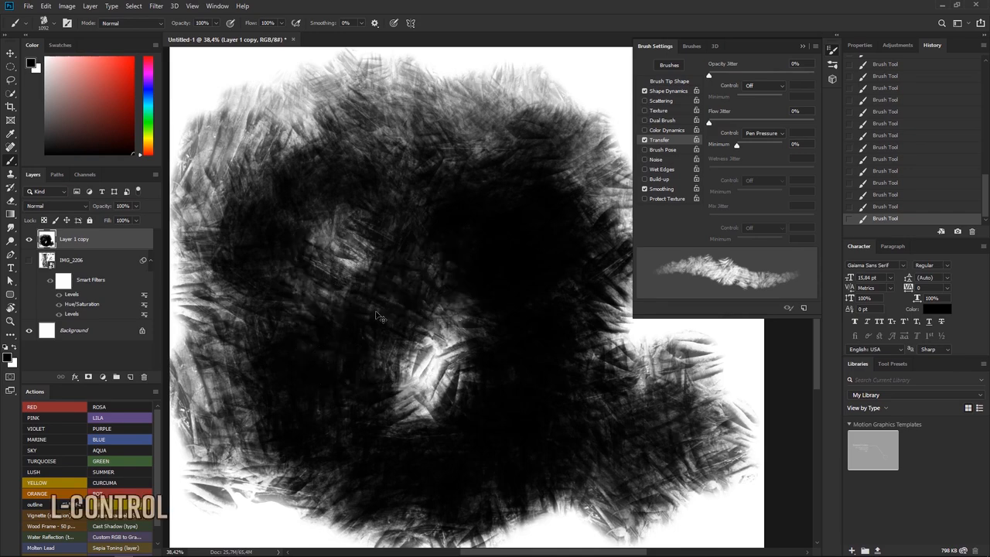
Fill the layer with white again and reduce the brush size to 432 px
key(ctrl+BackSpace)
right_click(360, 203)
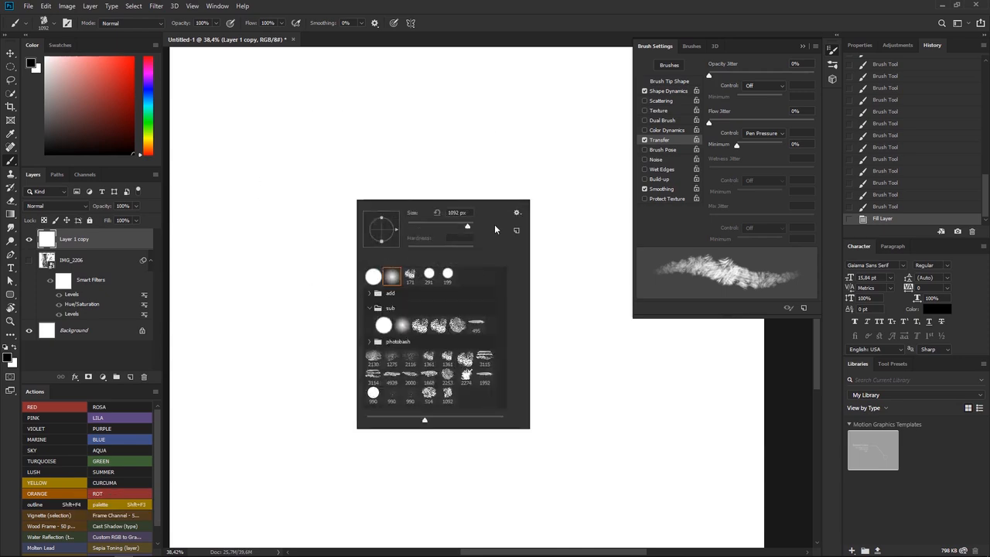
drag(464, 227, 462, 227)
click(300, 145)
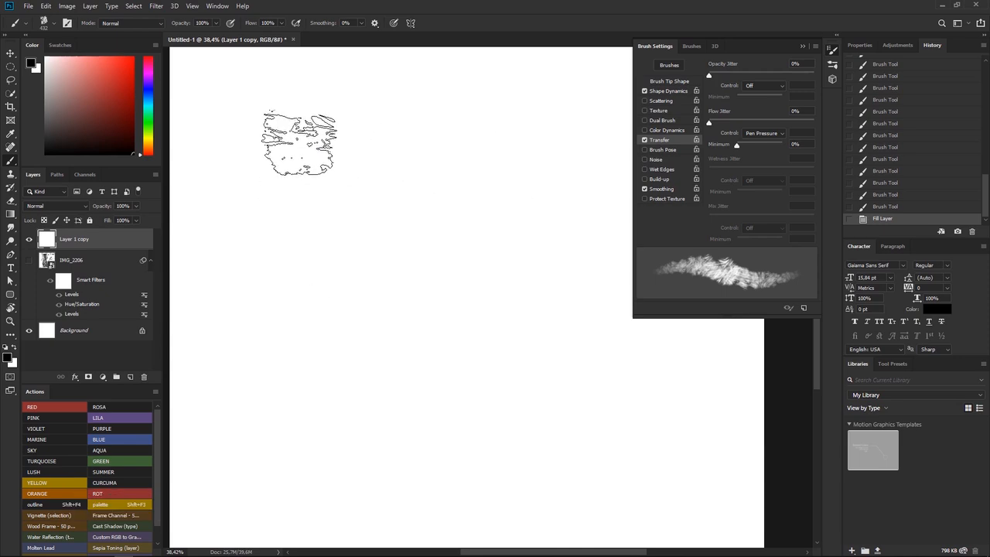